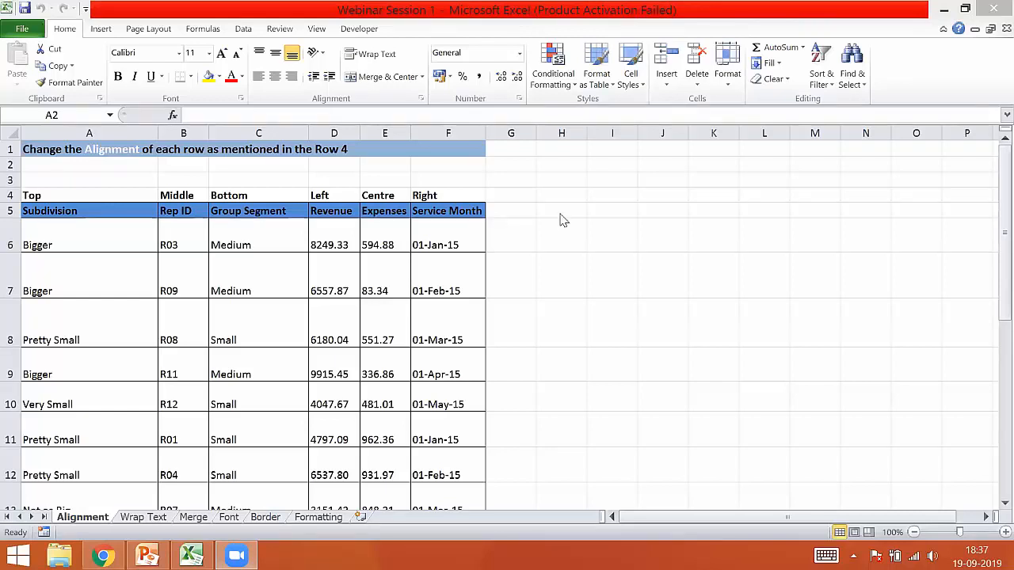
Step: Enter a person's first name in cell I4
{"action": "left_click", "coordinate": [606, 192]}
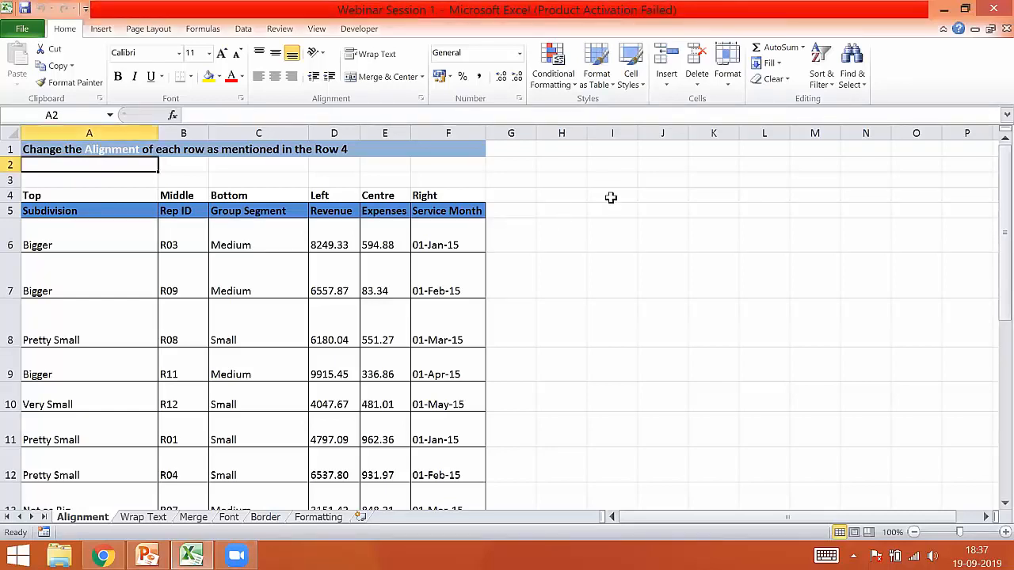
{"action": "left_click", "coordinate": [611, 197]}
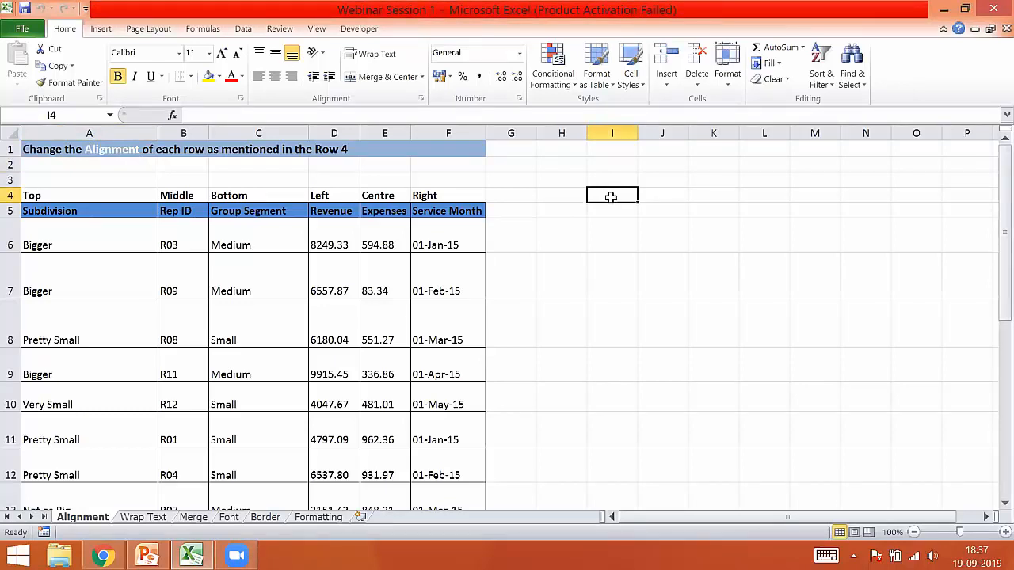
{"action": "type", "text": "Swati"}
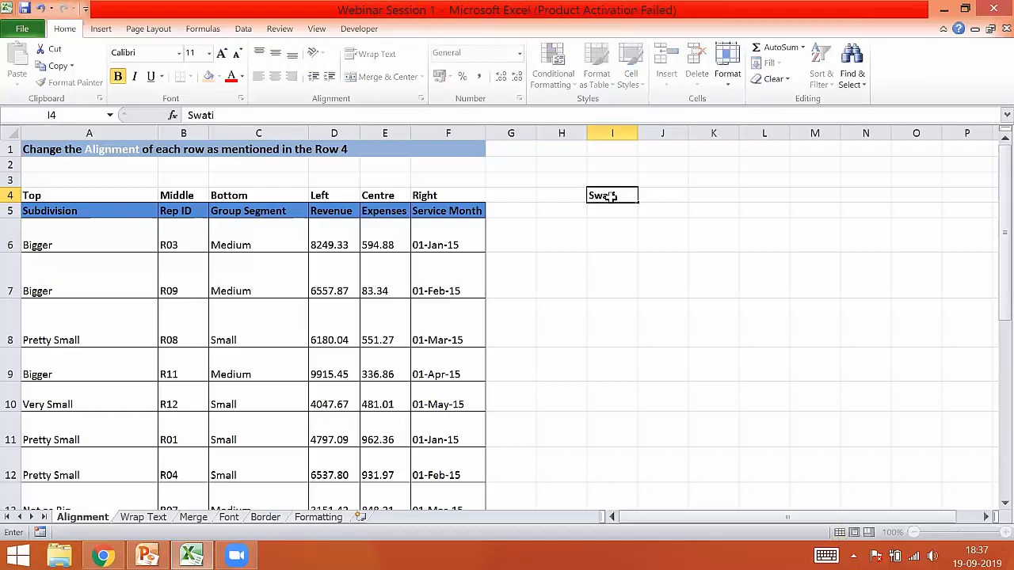
{"action": "key", "text": "Return"}
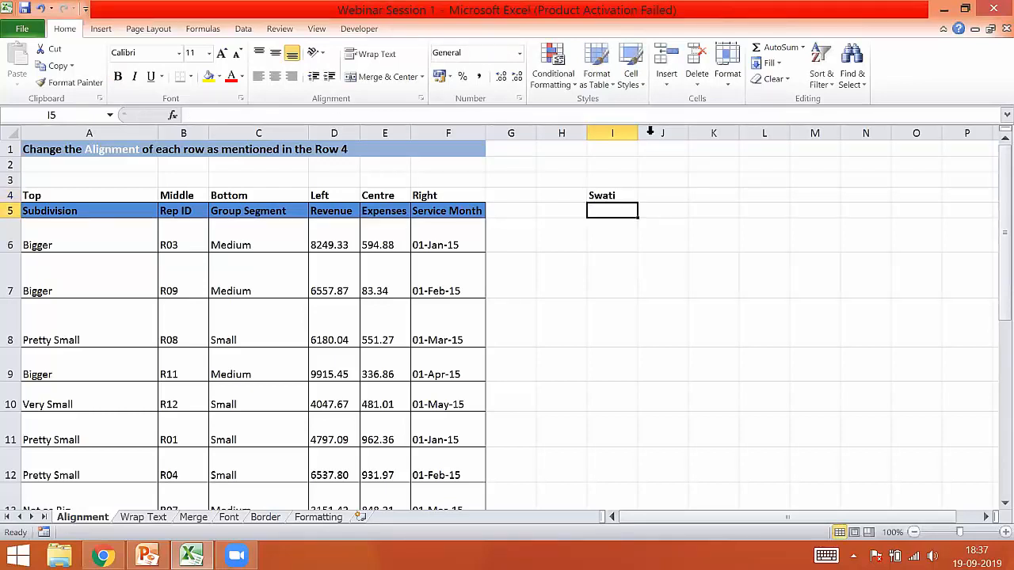
Step: Widen column I to about double, and make row 4 about three times as tall and row 5 slightly taller
{"action": "left_click_drag", "start_coordinate": [637, 129], "coordinate": [709, 130]}
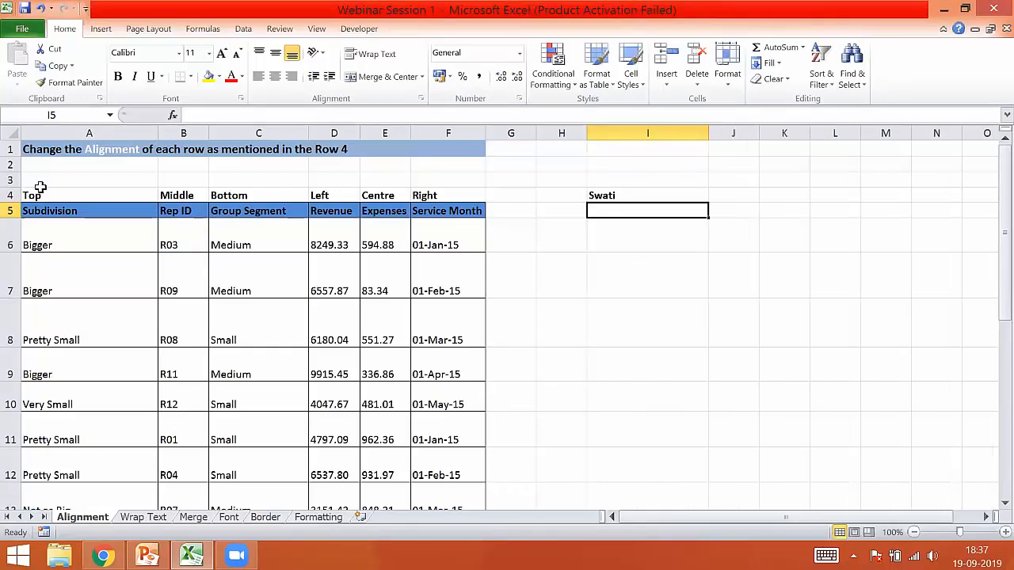
{"action": "left_click_drag", "start_coordinate": [12, 218], "coordinate": [17, 269]}
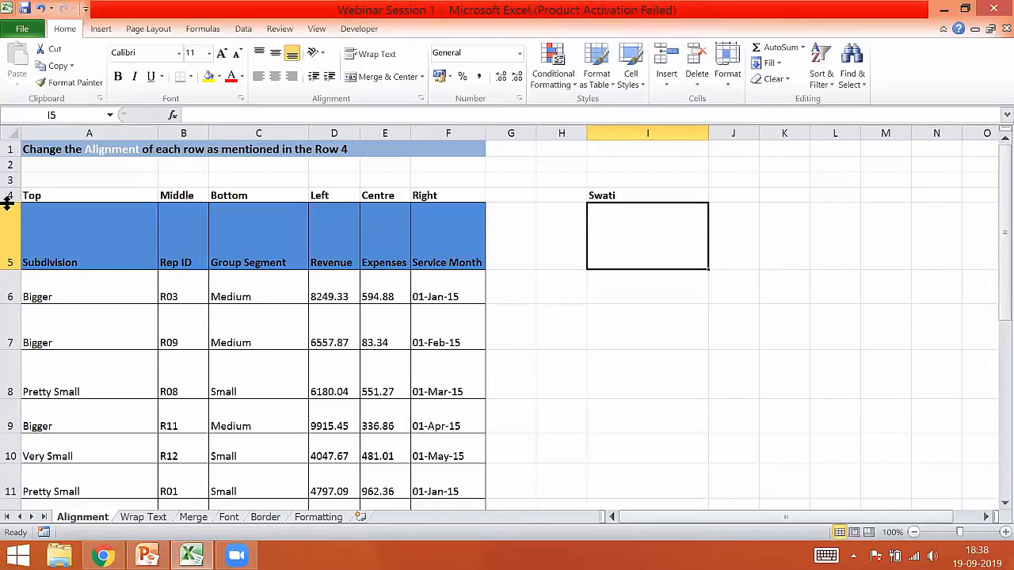
{"action": "left_click_drag", "start_coordinate": [9, 203], "coordinate": [13, 234]}
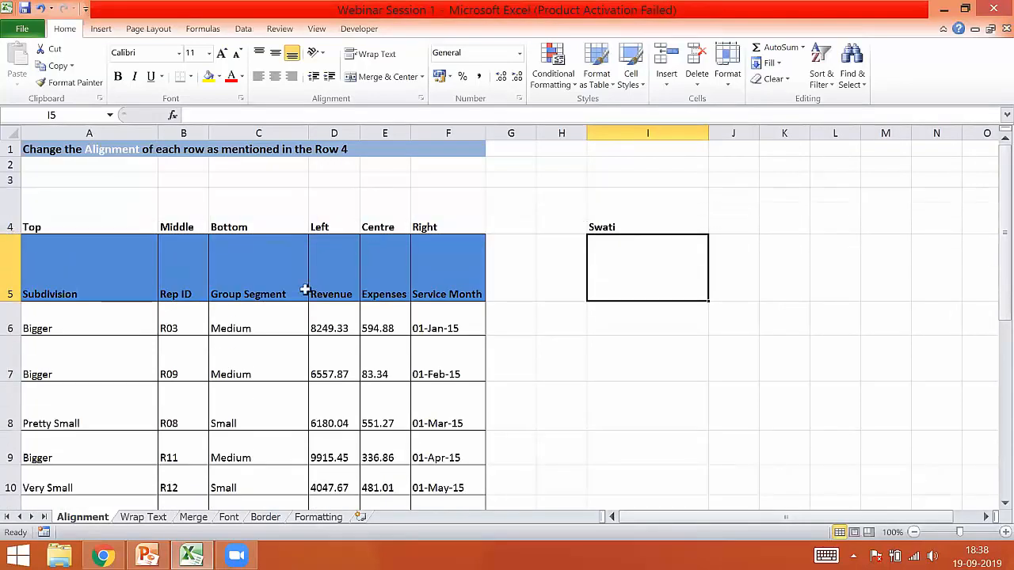
{"action": "left_click_drag", "start_coordinate": [12, 300], "coordinate": [11, 255]}
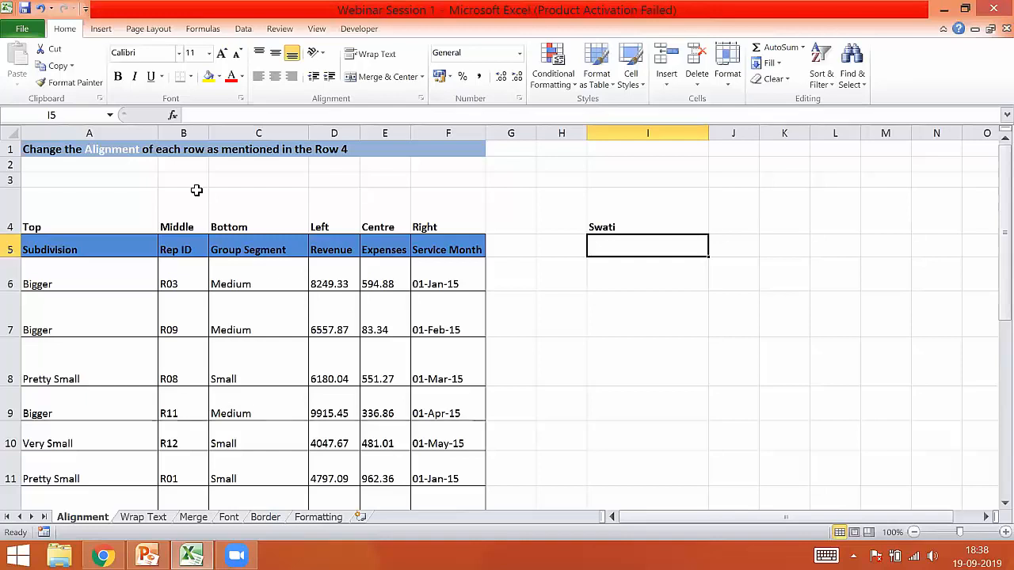
Step: Clear the contents of cell I4
{"action": "left_click", "coordinate": [623, 209]}
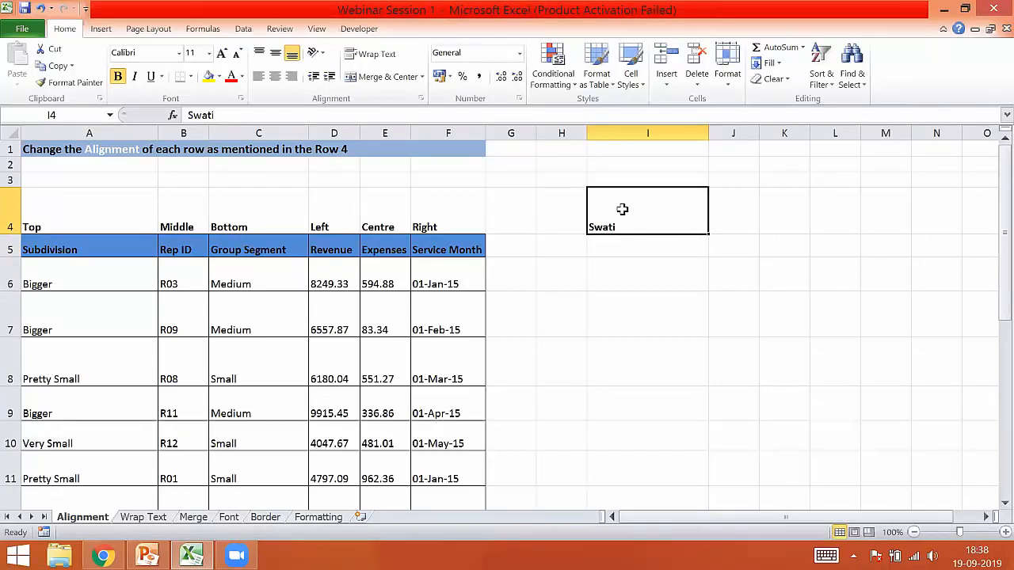
{"action": "key", "text": "Delete"}
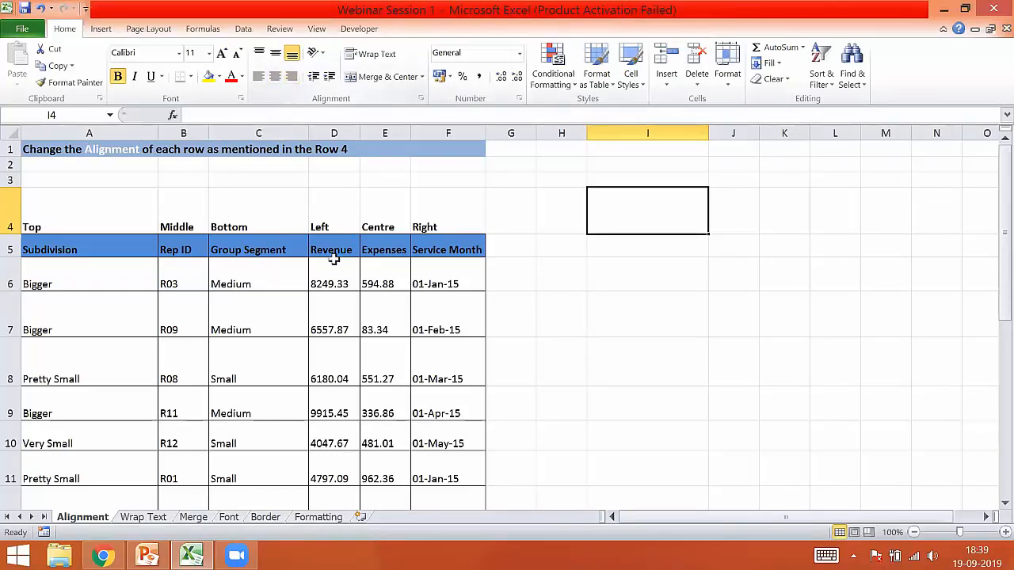
Step: Examine the table's header row, its data down to row 20 and the alignment labels in row 4
{"action": "left_click", "coordinate": [257, 295]}
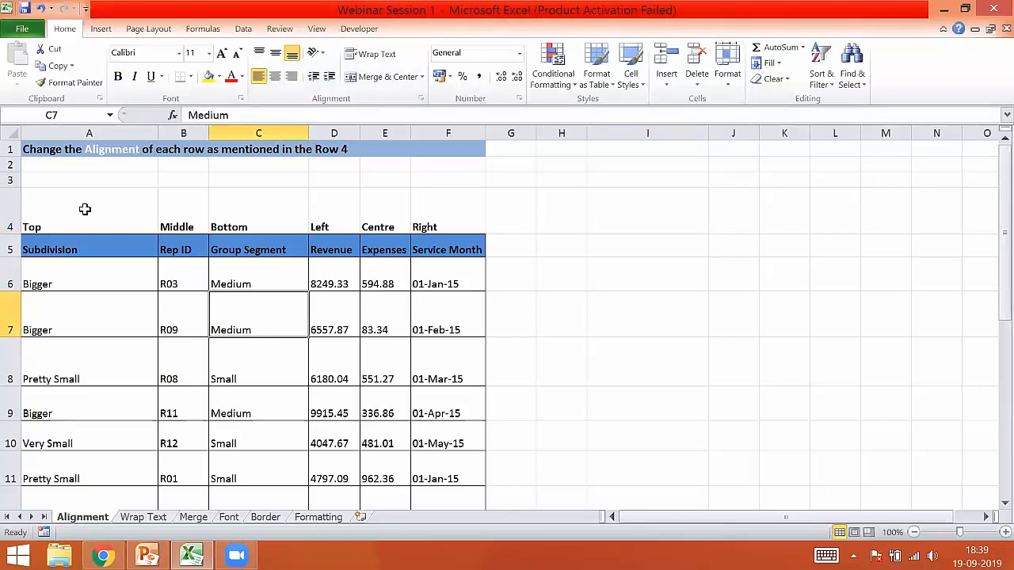
{"action": "left_click", "coordinate": [70, 249]}
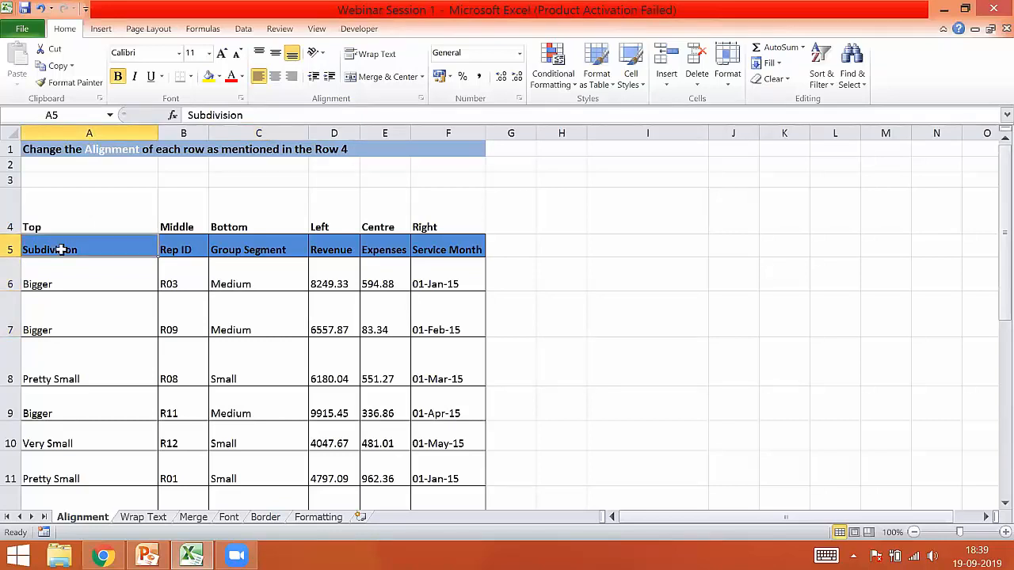
{"action": "left_click_drag", "start_coordinate": [68, 248], "coordinate": [450, 449]}
{"action": "left_click", "coordinate": [511, 306]}
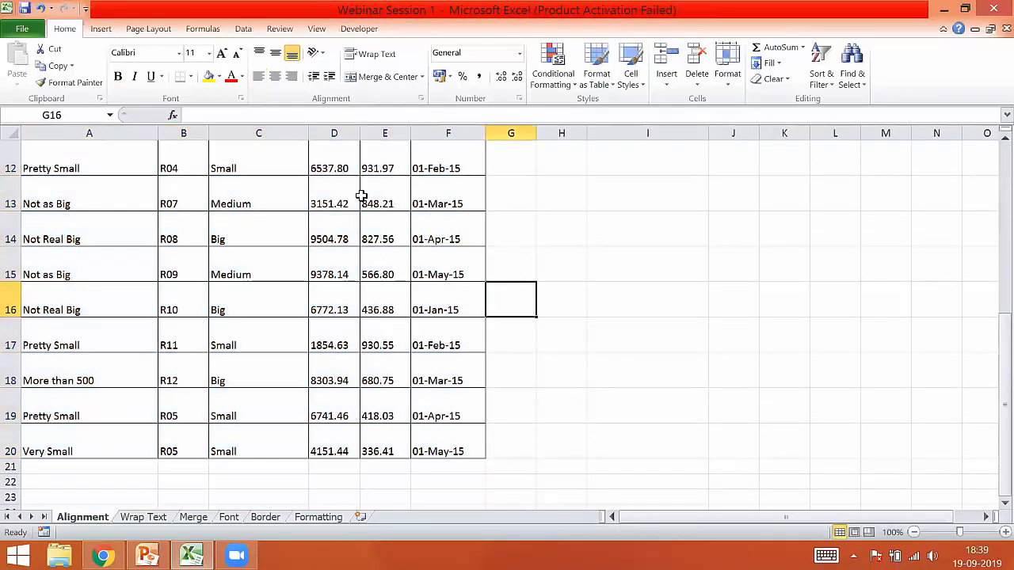
{"action": "scroll", "coordinate": [361, 195], "scroll_direction": "up", "scroll_amount": 4}
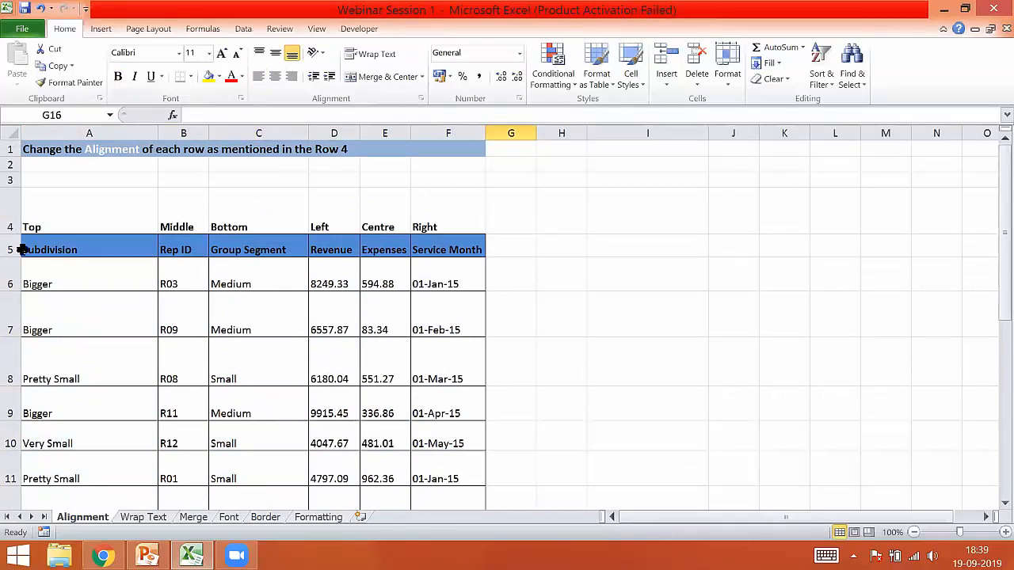
{"action": "left_click", "coordinate": [57, 249]}
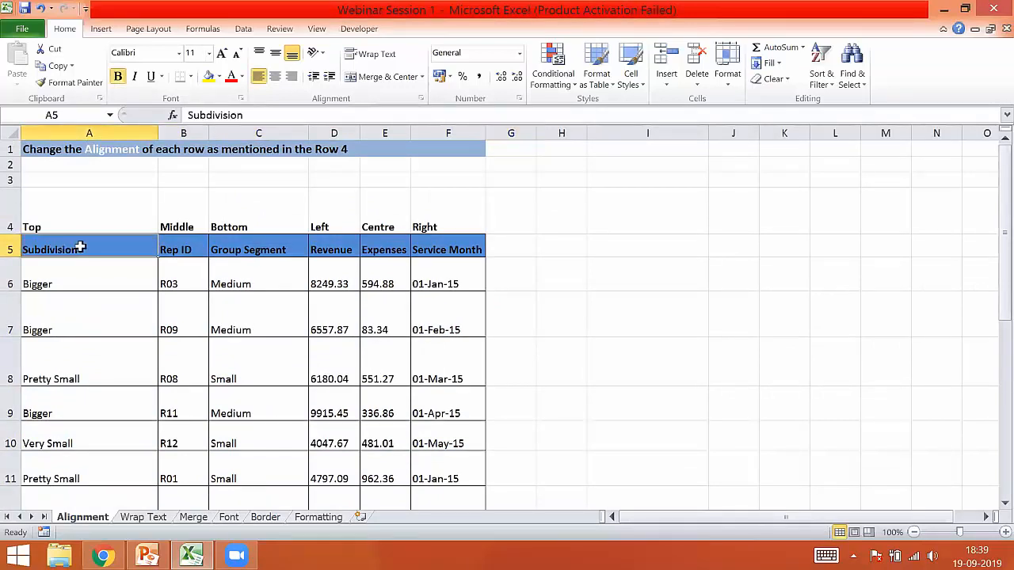
{"action": "left_click_drag", "start_coordinate": [139, 245], "coordinate": [420, 244]}
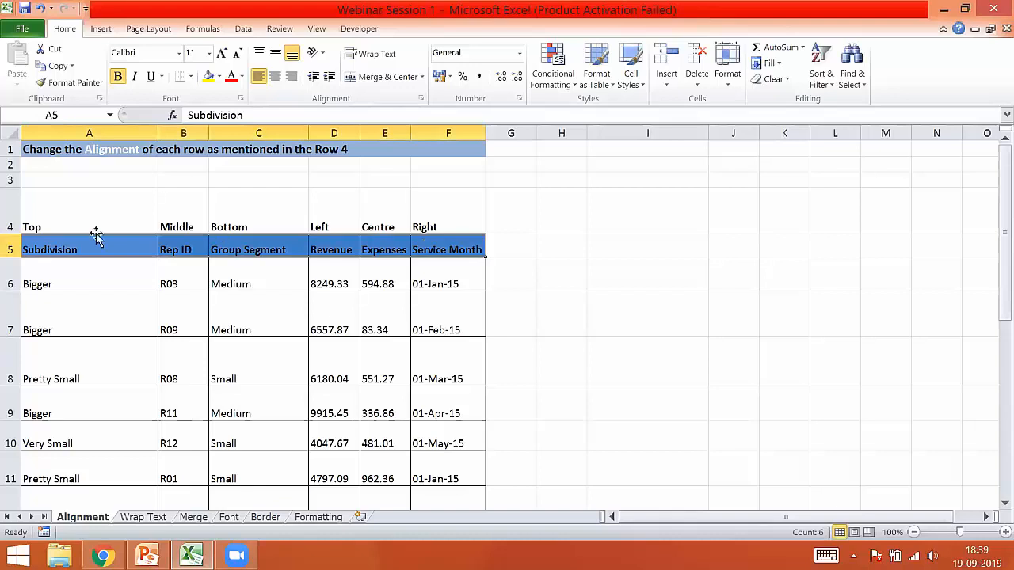
{"action": "left_click", "coordinate": [114, 272]}
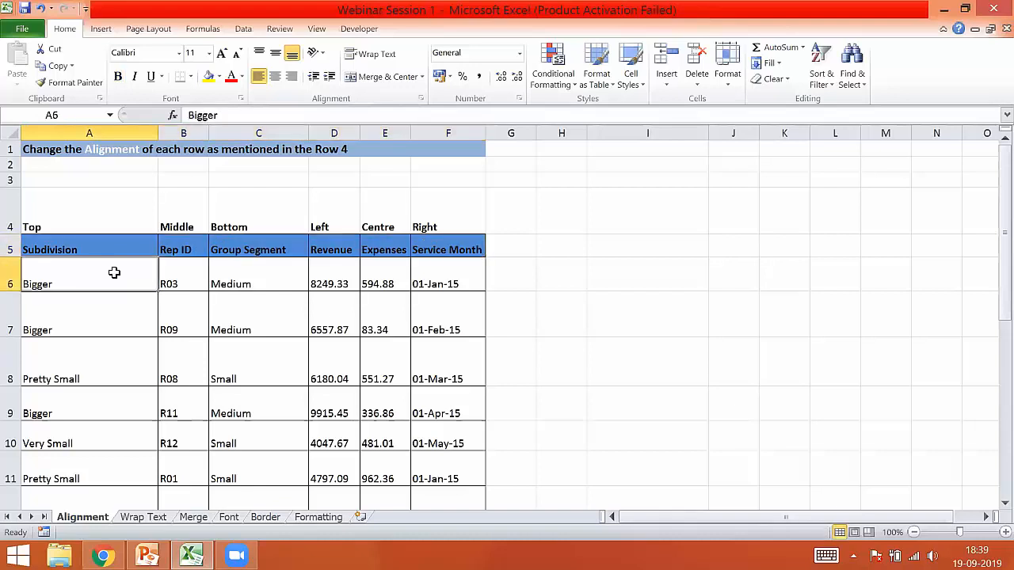
{"action": "left_click", "coordinate": [86, 247]}
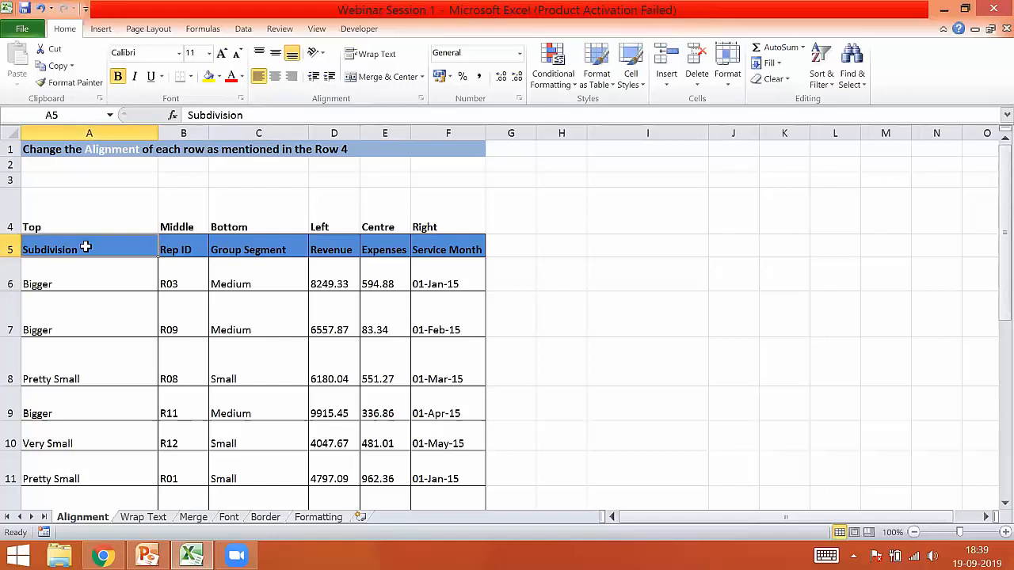
{"action": "left_click", "coordinate": [92, 268]}
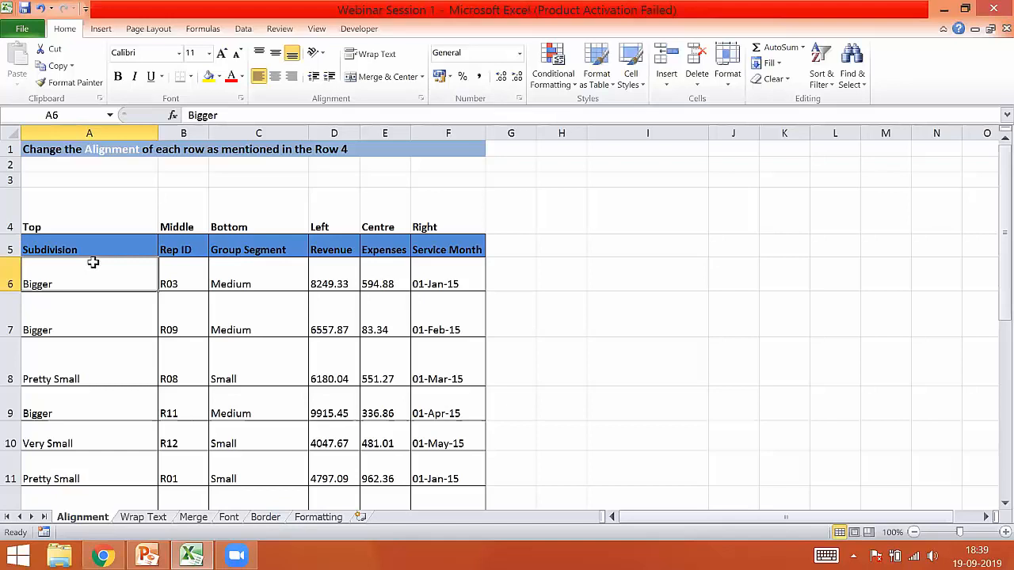
{"action": "left_click", "coordinate": [88, 215]}
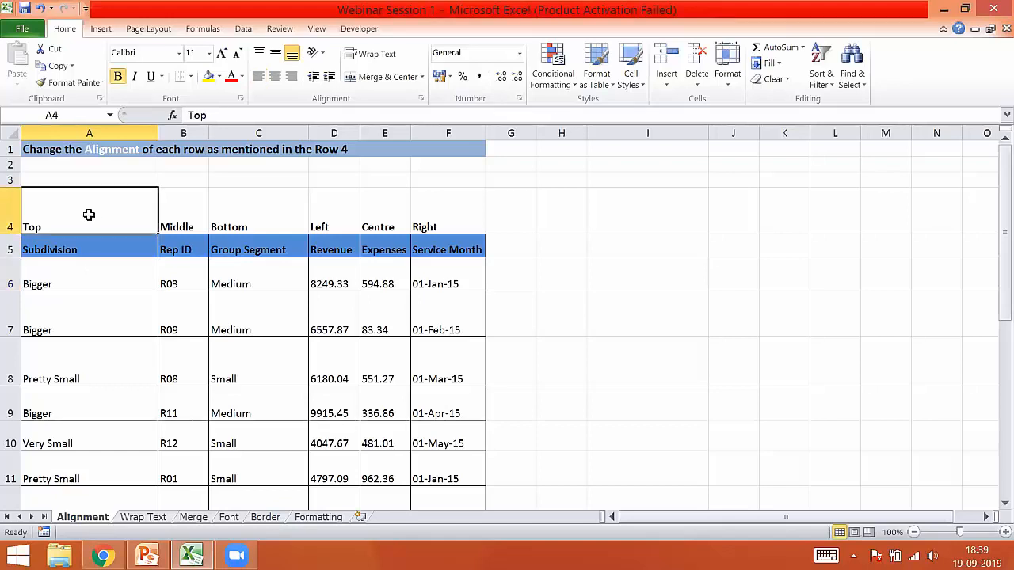
Step: Top-align the first Subdivision entry in cell A6
{"action": "left_click", "coordinate": [98, 271]}
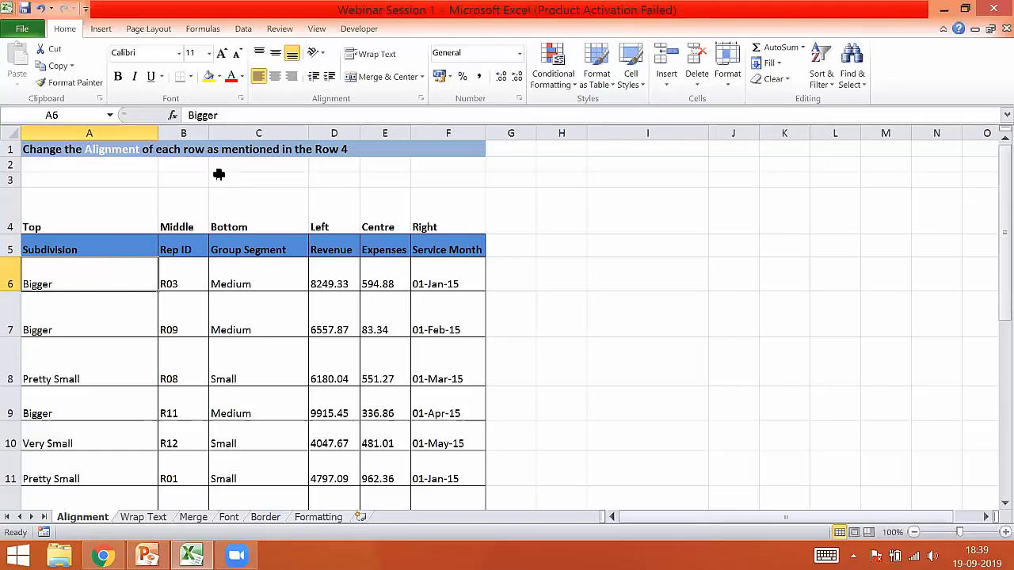
{"action": "left_click", "coordinate": [262, 53]}
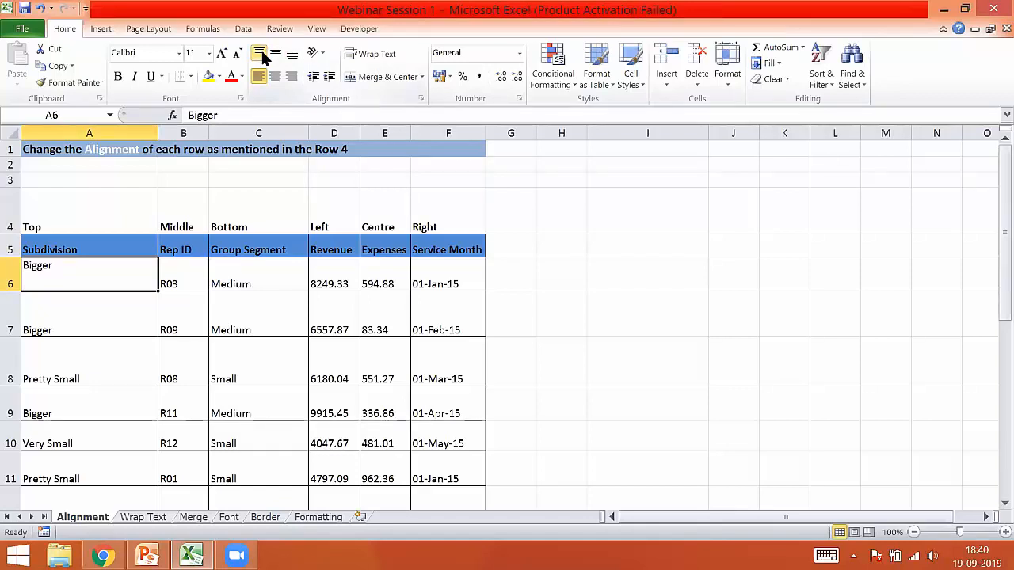
{"action": "left_click", "coordinate": [56, 318]}
{"action": "left_click", "coordinate": [67, 264]}
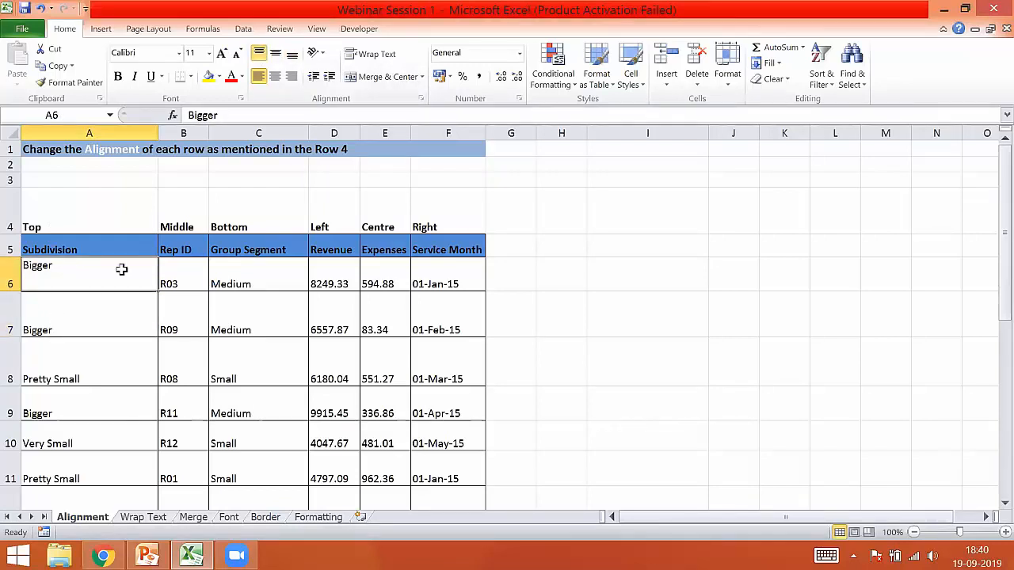
Step: Top-align the Subdivision entries in cells A7 and A8, one cell at a time
{"action": "left_click", "coordinate": [118, 308]}
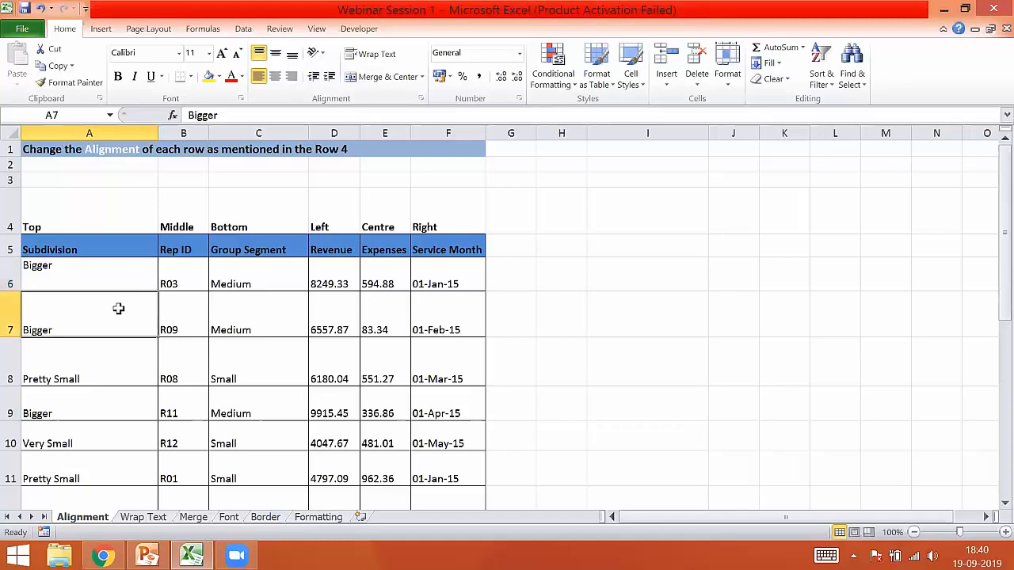
{"action": "left_click_drag", "start_coordinate": [118, 308], "coordinate": [105, 341]}
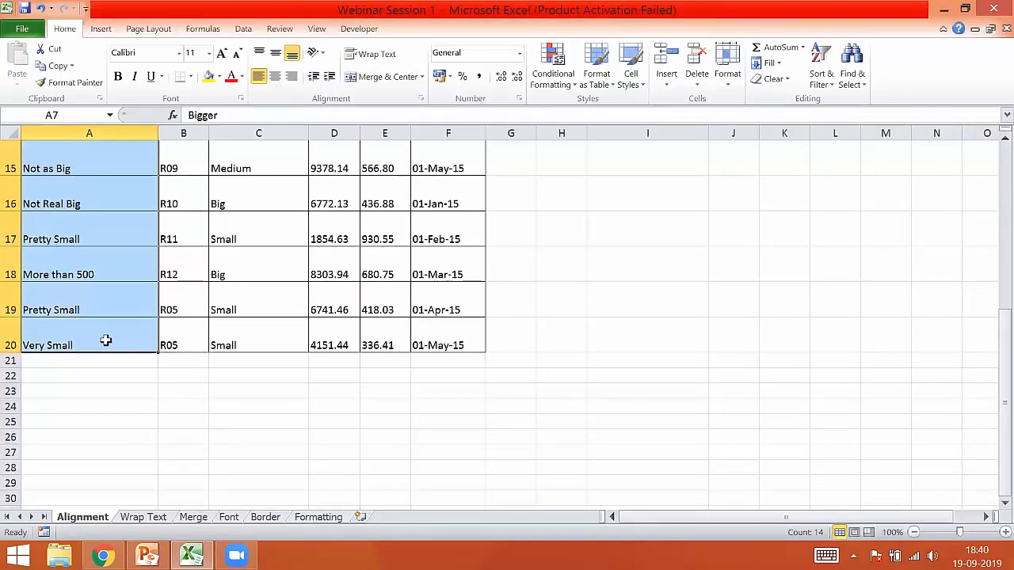
{"action": "key", "text": "Up"}
{"action": "key", "text": "Up"}
{"action": "key", "text": "Up"}
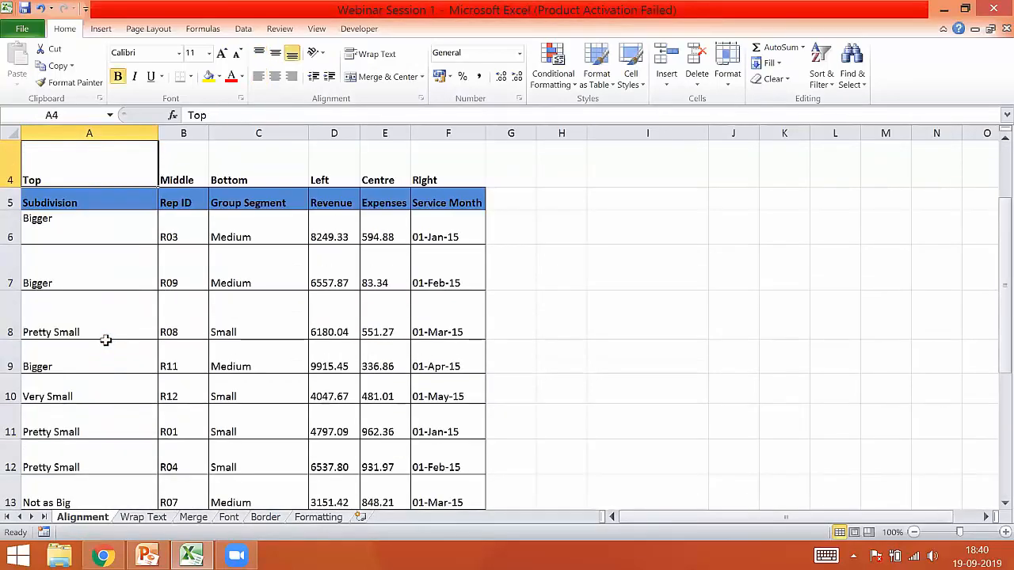
{"action": "key", "text": "Down"}
{"action": "key", "text": "Down"}
{"action": "key", "text": "Down"}
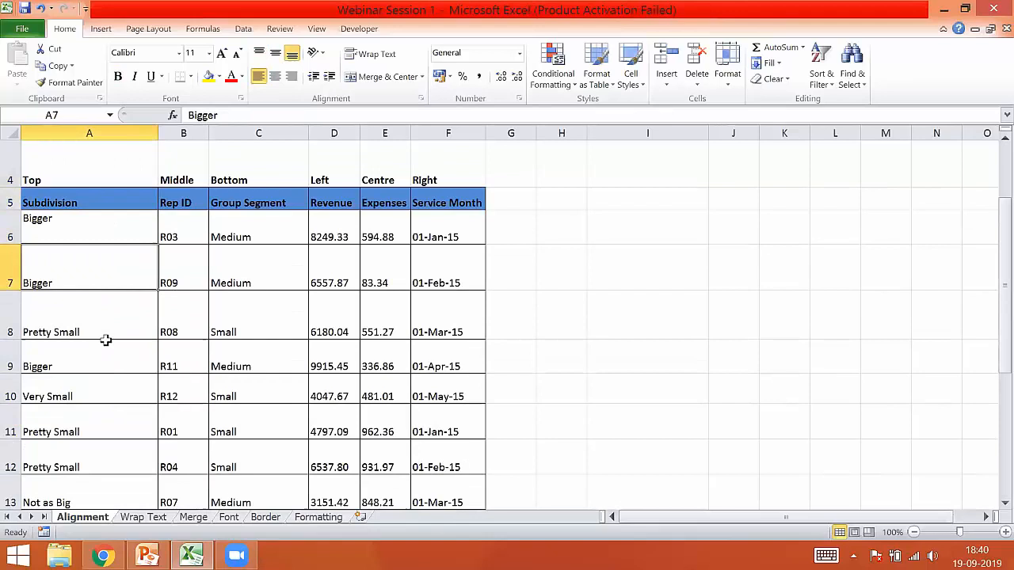
{"action": "left_click", "coordinate": [259, 52]}
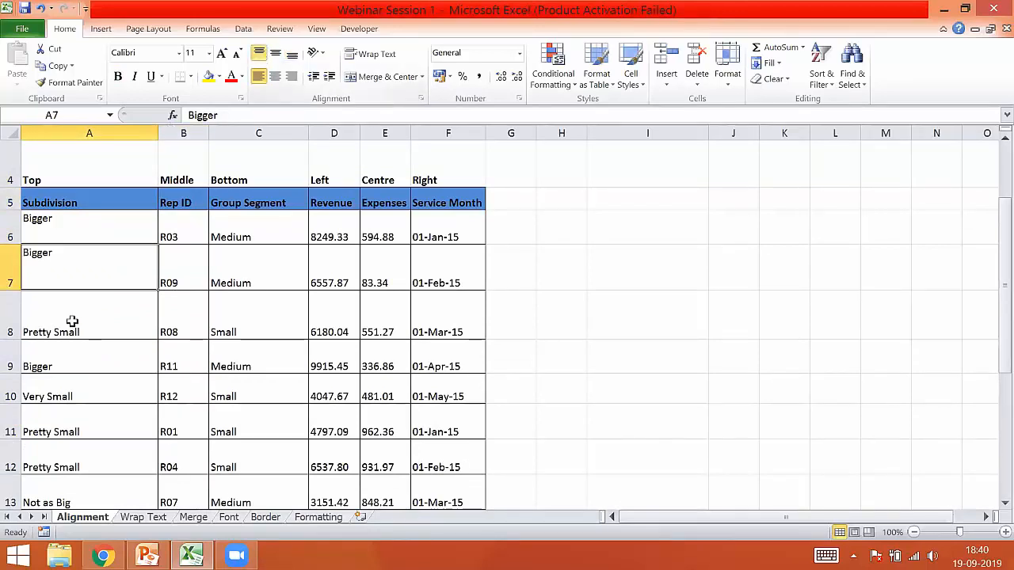
{"action": "left_click", "coordinate": [72, 310]}
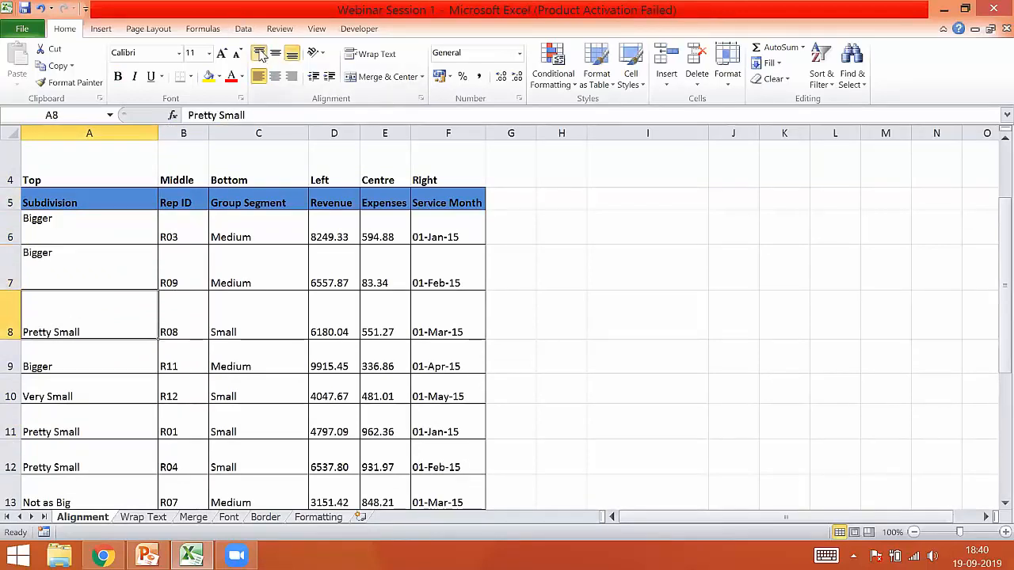
{"action": "left_click", "coordinate": [260, 53]}
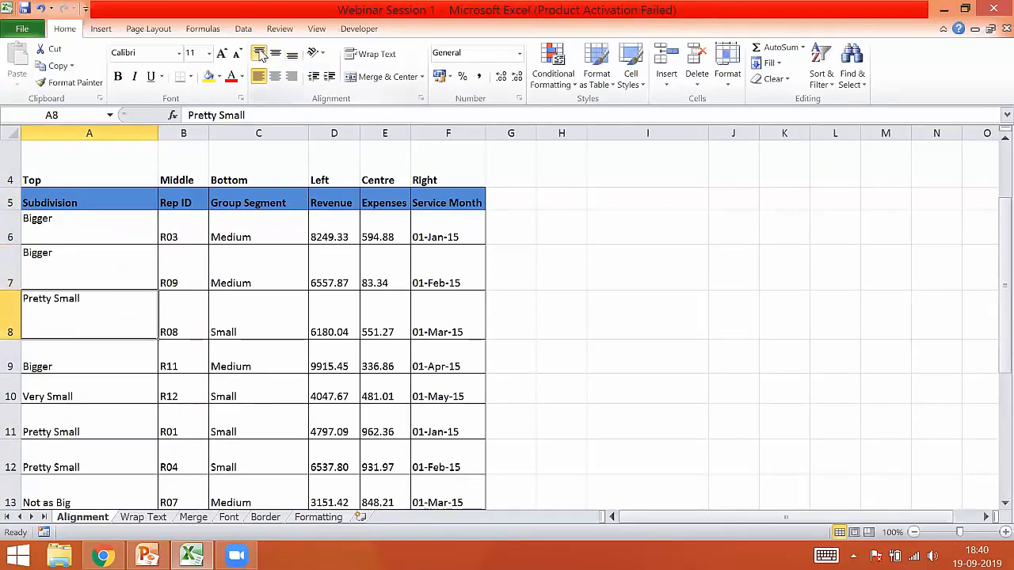
Step: Use Format Painter to copy the formatting of cell A6 to A7, and of A7 to A10
{"action": "left_click", "coordinate": [91, 262]}
{"action": "left_click", "coordinate": [86, 229]}
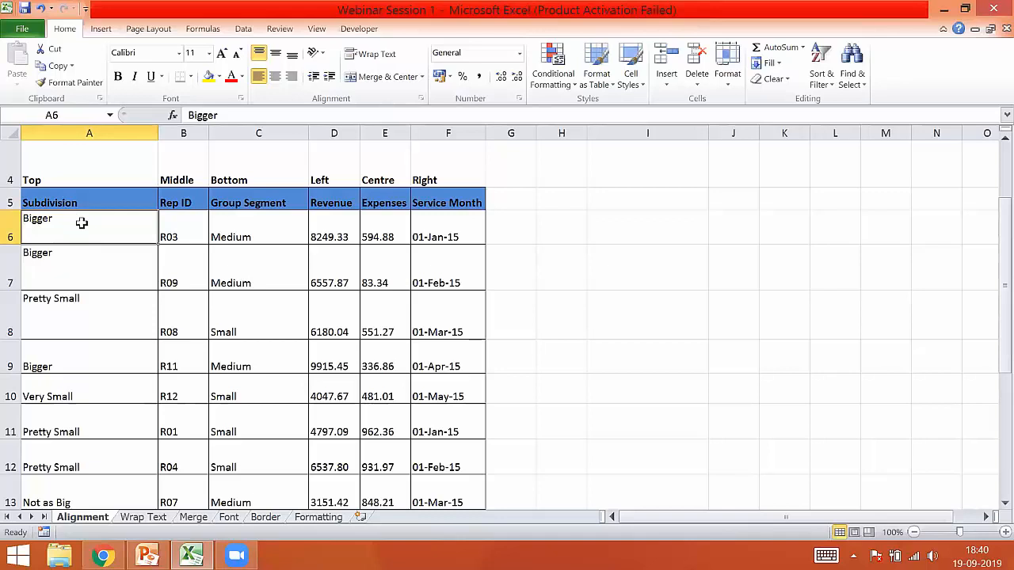
{"action": "left_click", "coordinate": [80, 90]}
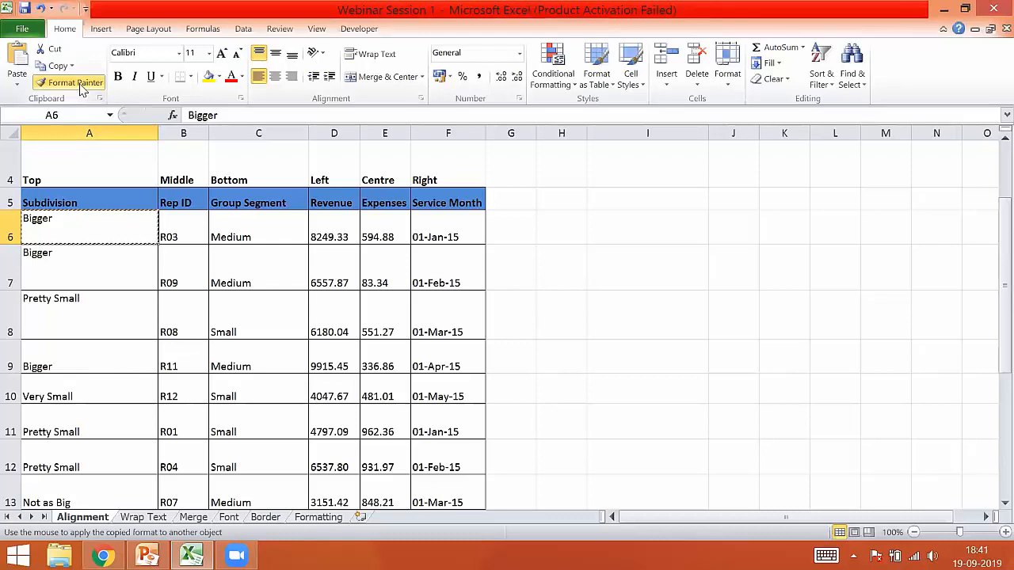
{"action": "left_click", "coordinate": [99, 264]}
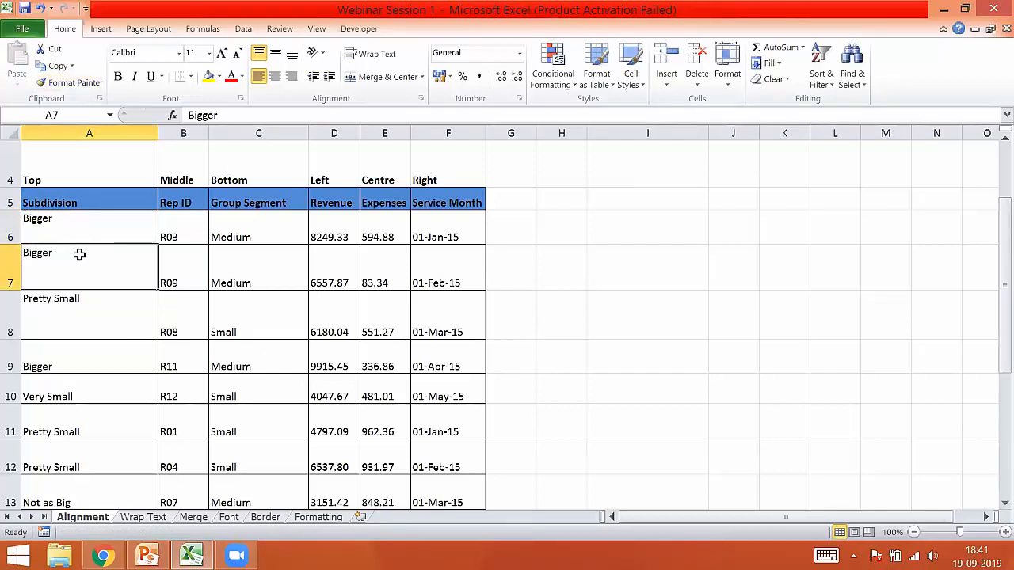
{"action": "left_click", "coordinate": [68, 90]}
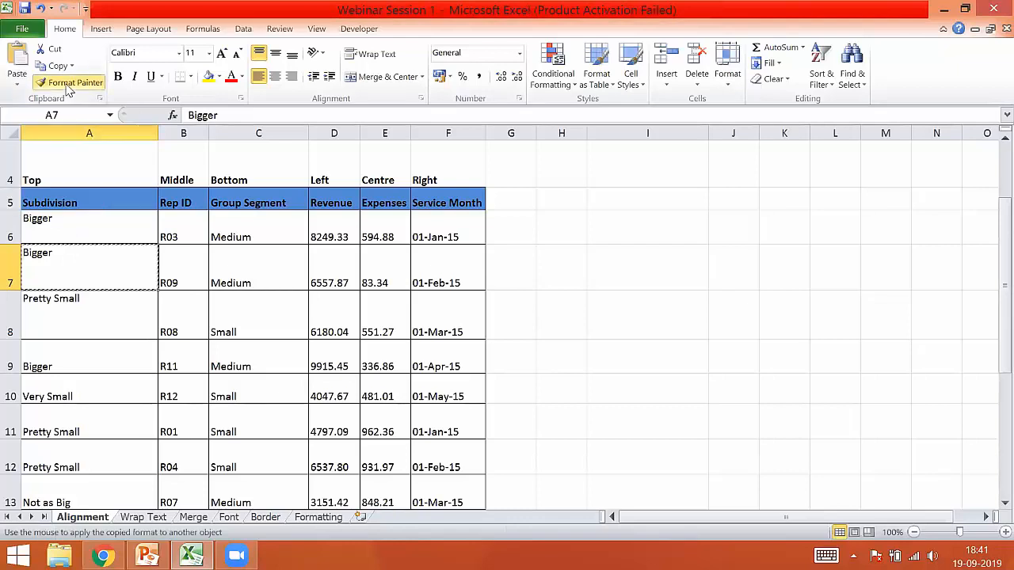
{"action": "left_click", "coordinate": [80, 390]}
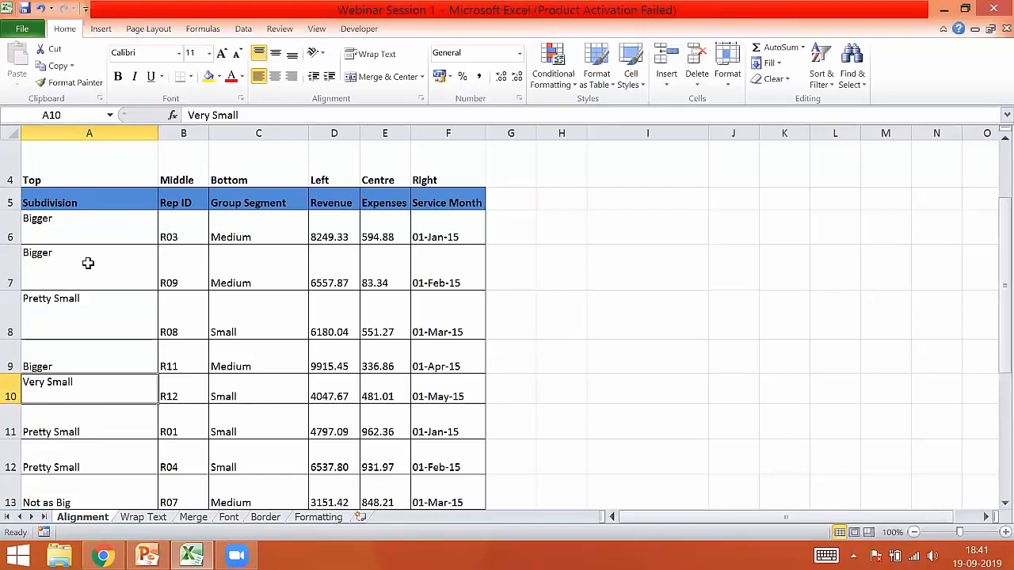
Step: Use Format Painter to copy the top-aligned formatting of cell A6 to the remaining Subdivision entries in A7:A20
{"action": "left_click", "coordinate": [87, 232]}
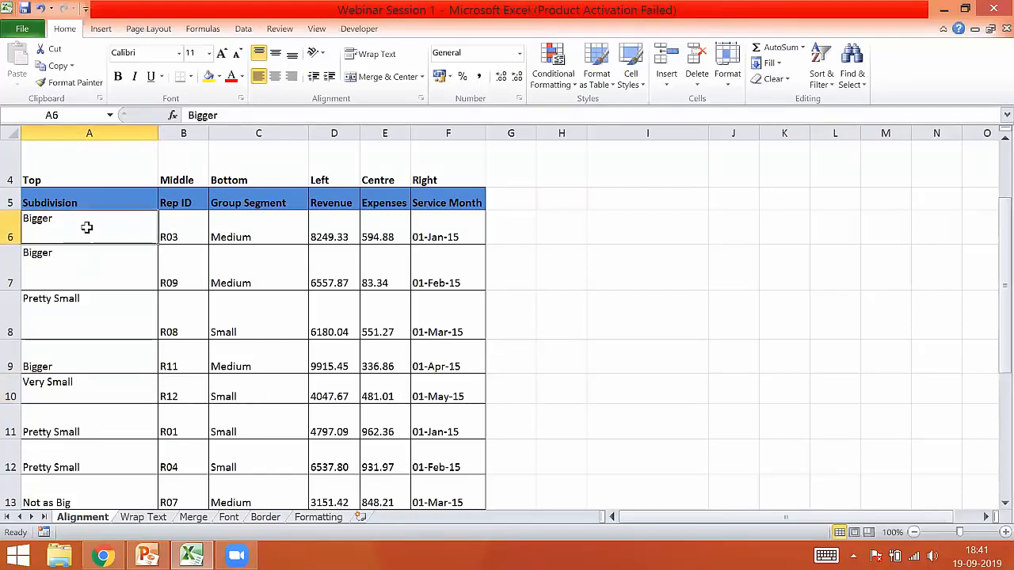
{"action": "left_click", "coordinate": [68, 86]}
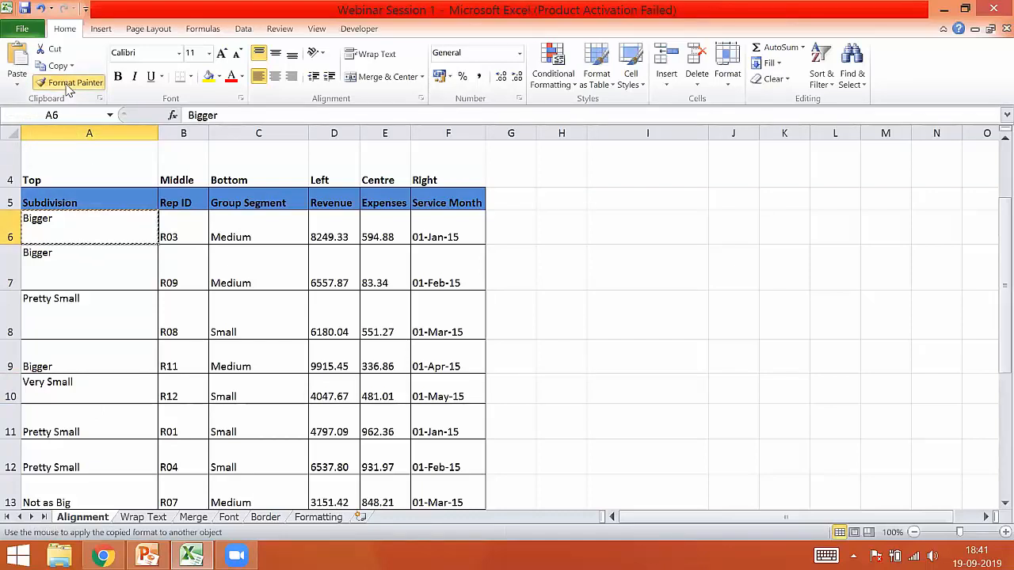
{"action": "left_click", "coordinate": [73, 262]}
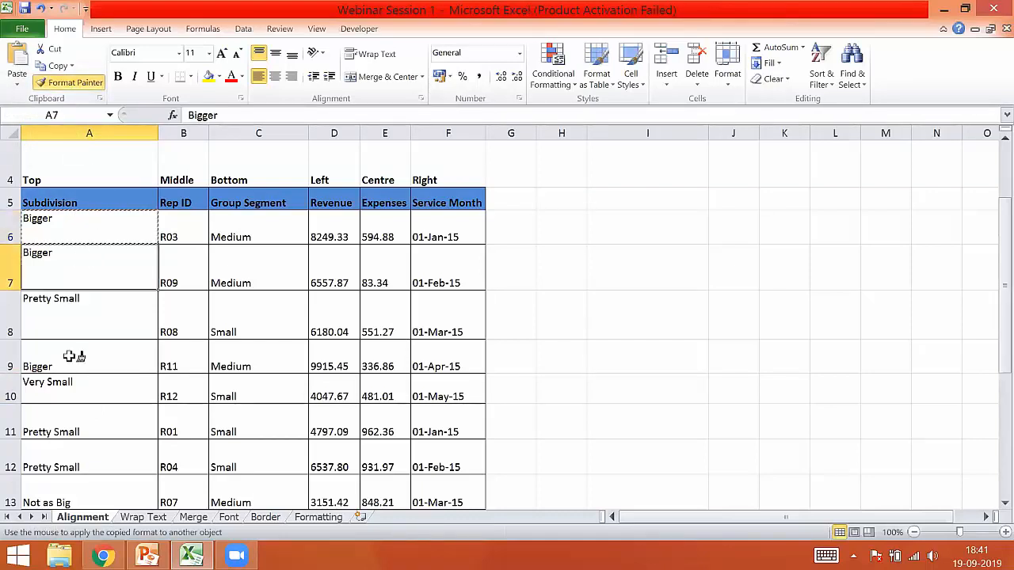
{"action": "mouse_move", "coordinate": [73, 357]}
{"action": "left_mouse_down"}
{"action": "mouse_move", "coordinate": [75, 505]}
{"action": "mouse_move", "coordinate": [83, 507]}
{"action": "mouse_move", "coordinate": [105, 419]}
{"action": "left_mouse_up"}
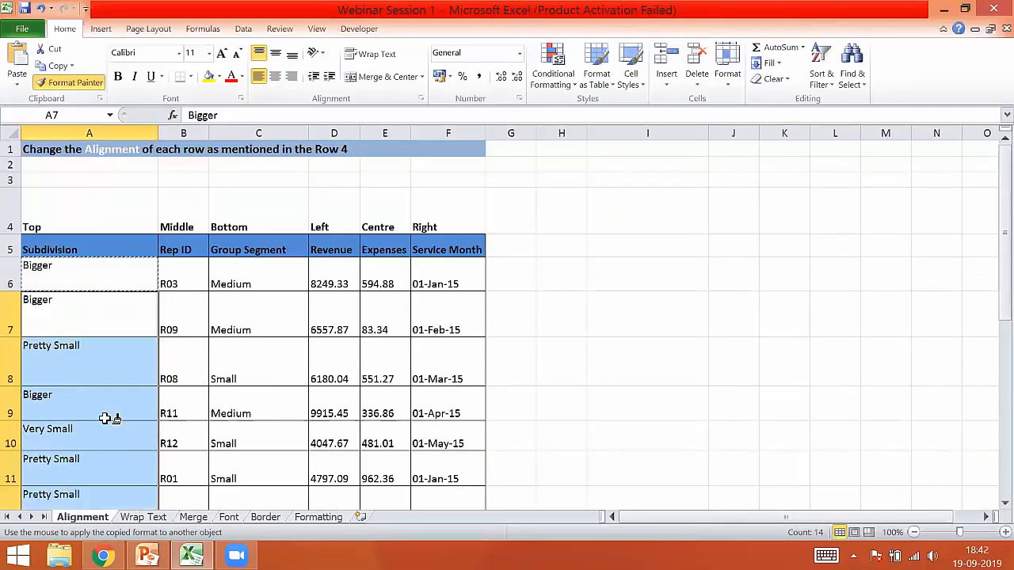
{"action": "left_click", "coordinate": [118, 305]}
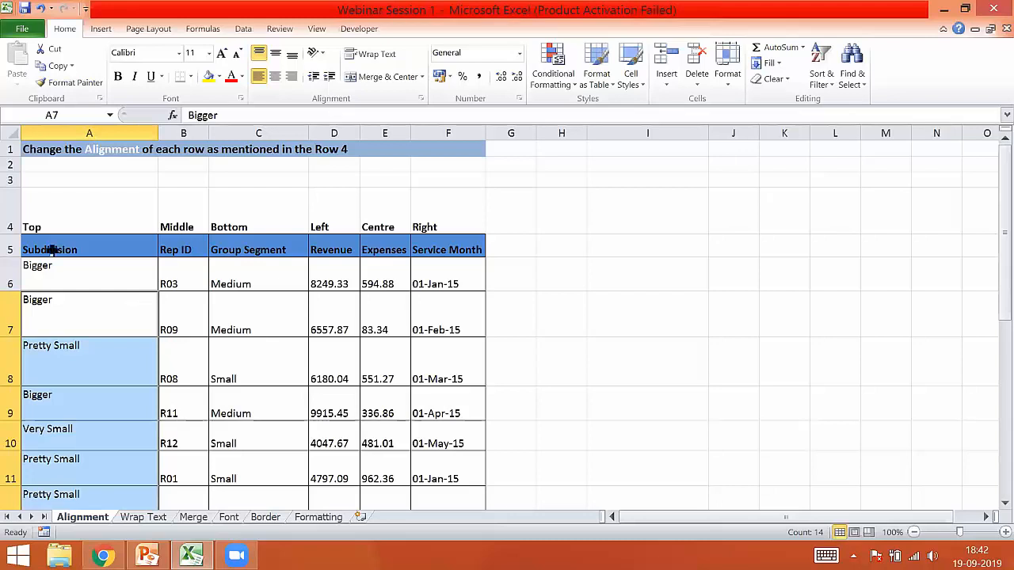
{"action": "left_click", "coordinate": [66, 281]}
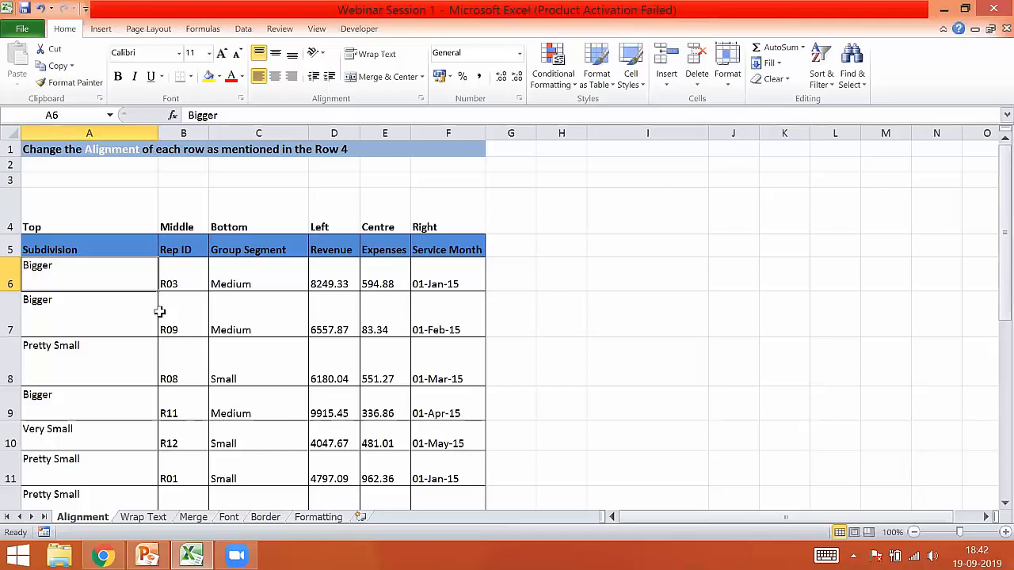
Step: Middle-align the Rep ID in cell B6 and copy its formatting to B7:B20 with Format Painter
{"action": "left_click", "coordinate": [191, 270]}
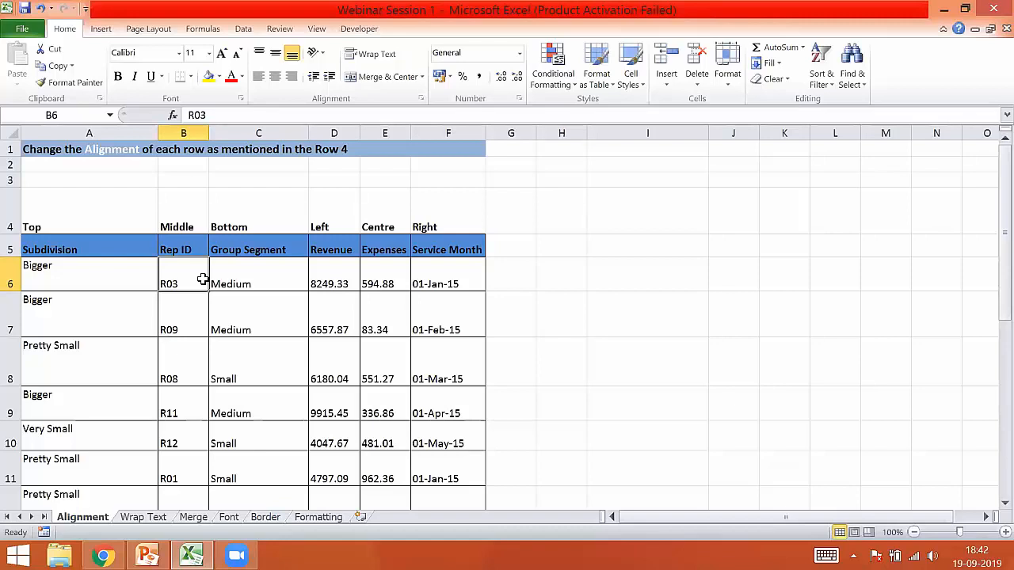
{"action": "left_click", "coordinate": [277, 54]}
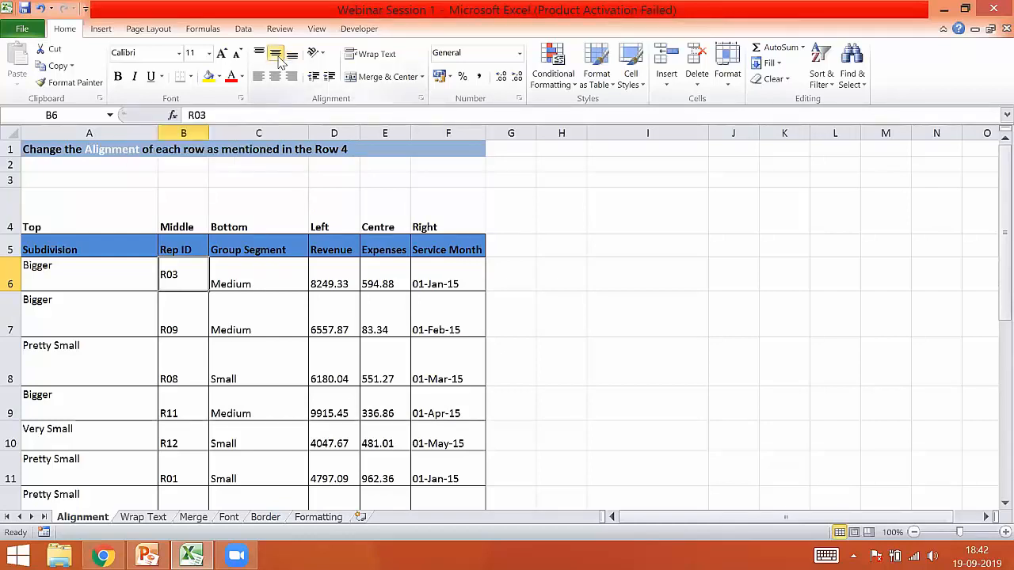
{"action": "left_click", "coordinate": [187, 311]}
{"action": "left_click", "coordinate": [176, 270]}
{"action": "left_click", "coordinate": [91, 84]}
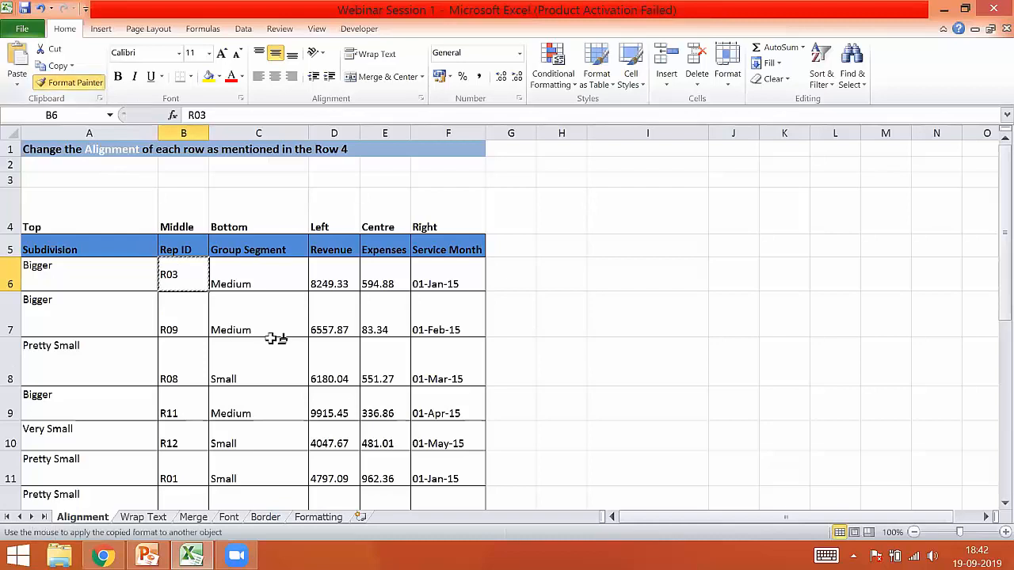
{"action": "mouse_move", "coordinate": [184, 321]}
{"action": "left_mouse_down"}
{"action": "mouse_move", "coordinate": [195, 539]}
{"action": "mouse_move", "coordinate": [190, 481]}
{"action": "left_mouse_up"}
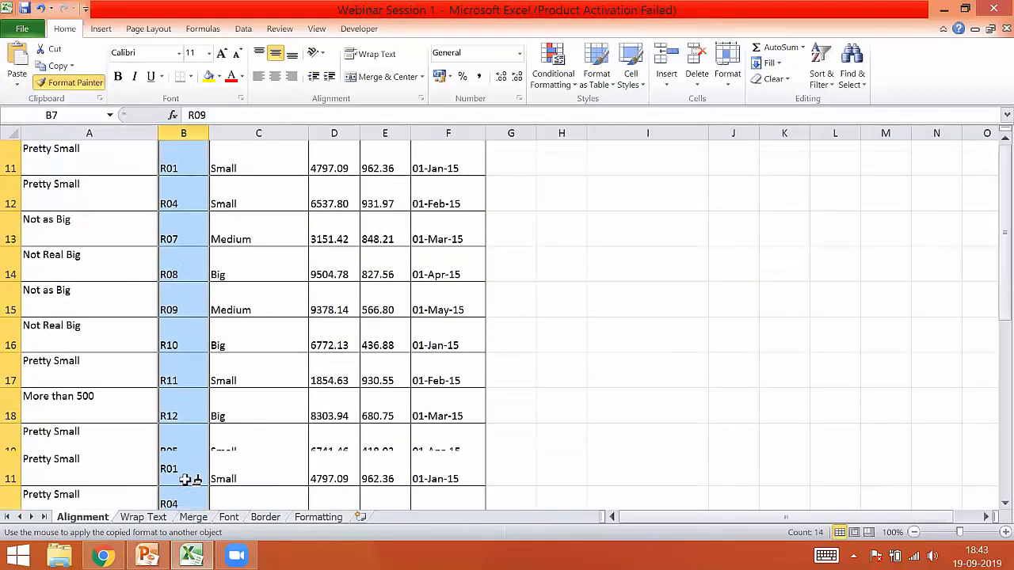
{"action": "scroll", "coordinate": [190, 480], "scroll_direction": "up", "scroll_amount": 4}
{"action": "key", "text": "Escape"}
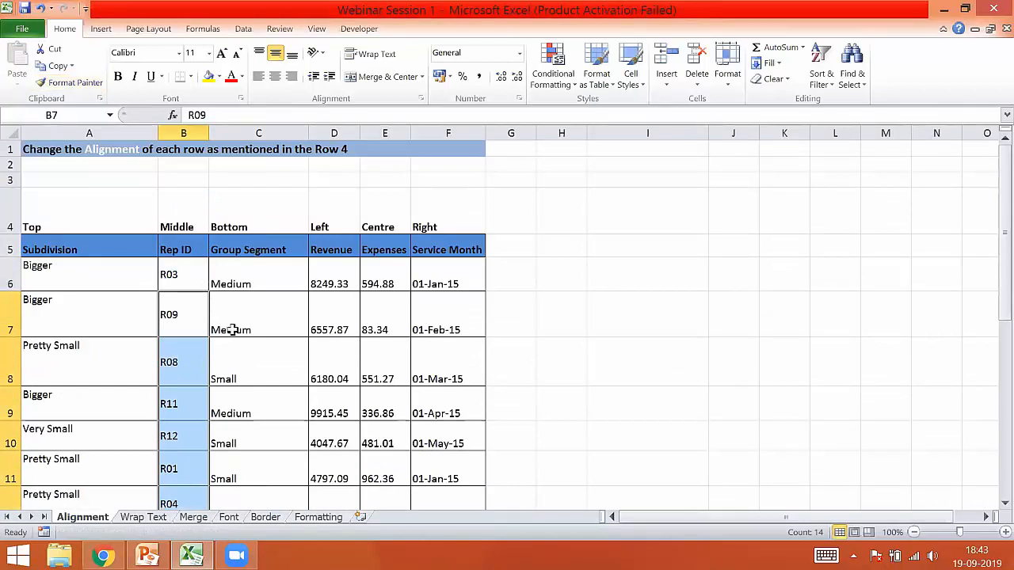
Step: Try copying the formatting of Rep ID cell B6 to Service Month cell F6 with Format Painter, and undo it
{"action": "left_click", "coordinate": [252, 274]}
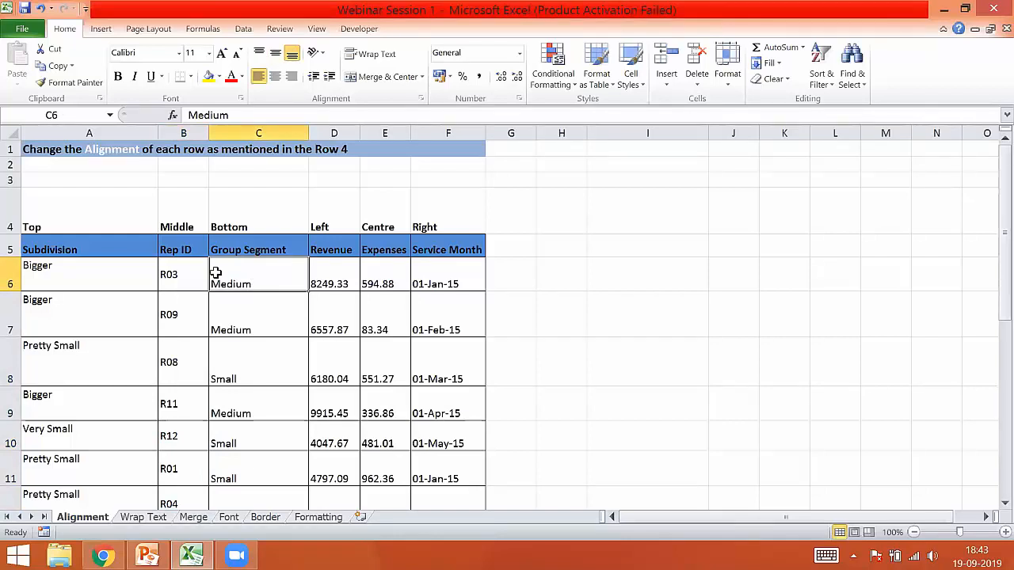
{"action": "left_click", "coordinate": [190, 271]}
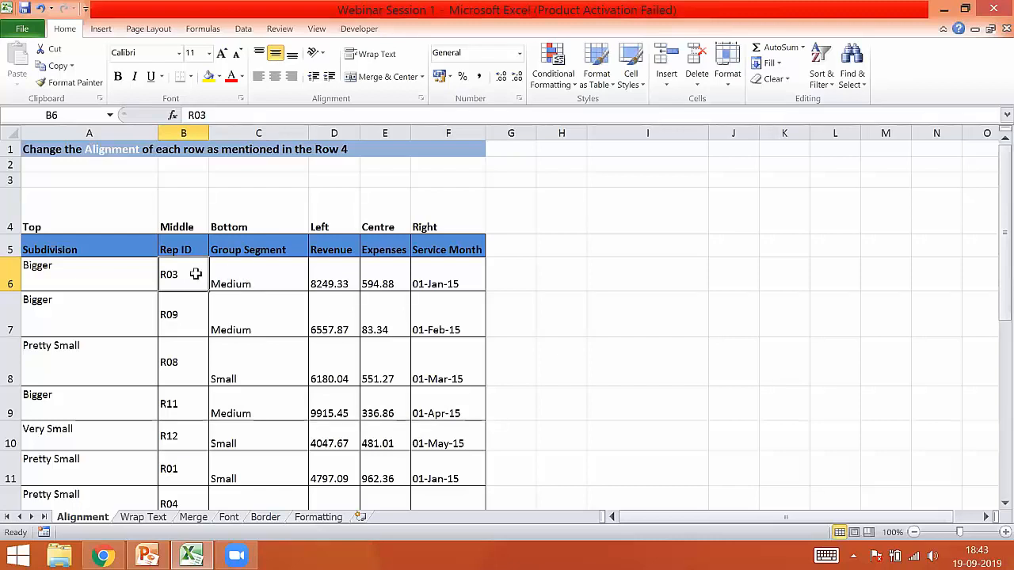
{"action": "left_click", "coordinate": [66, 83]}
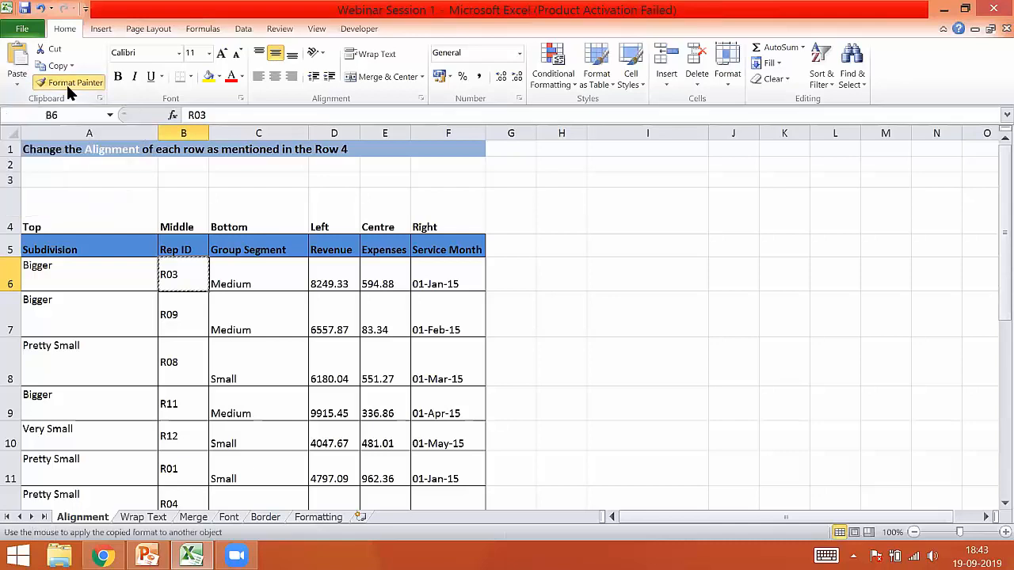
{"action": "left_click", "coordinate": [451, 274]}
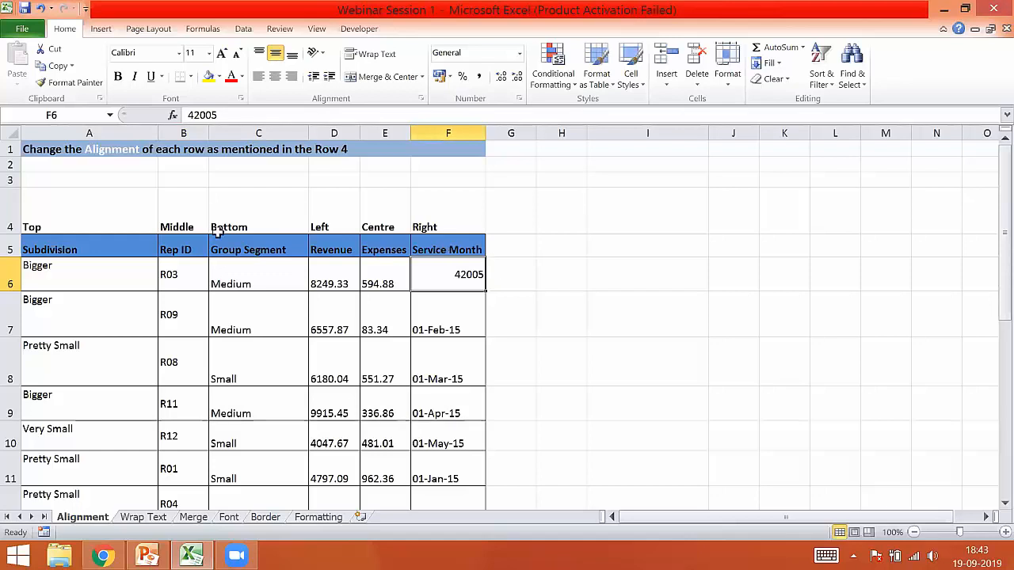
{"action": "left_click", "coordinate": [184, 275]}
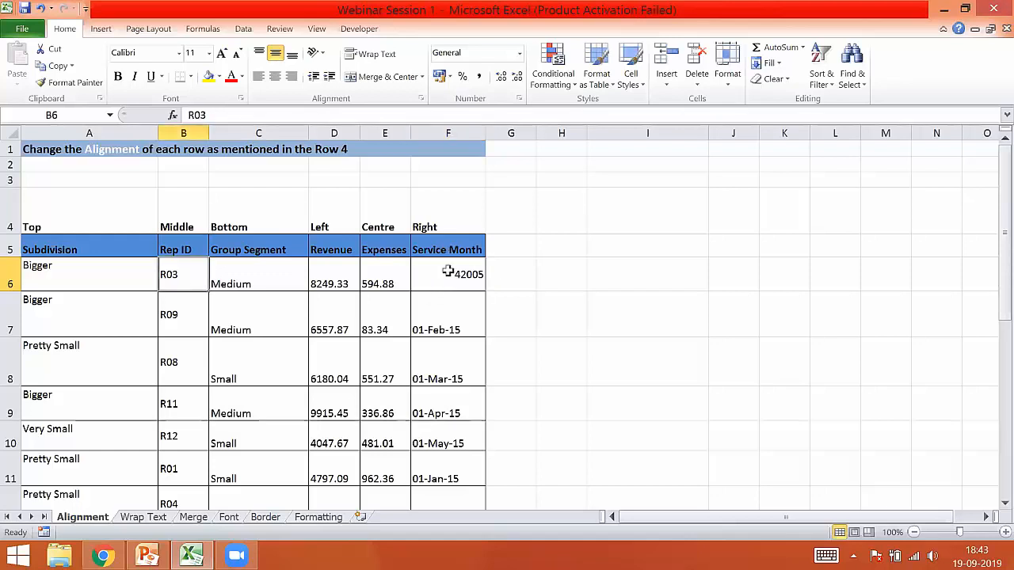
{"action": "left_click", "coordinate": [449, 272]}
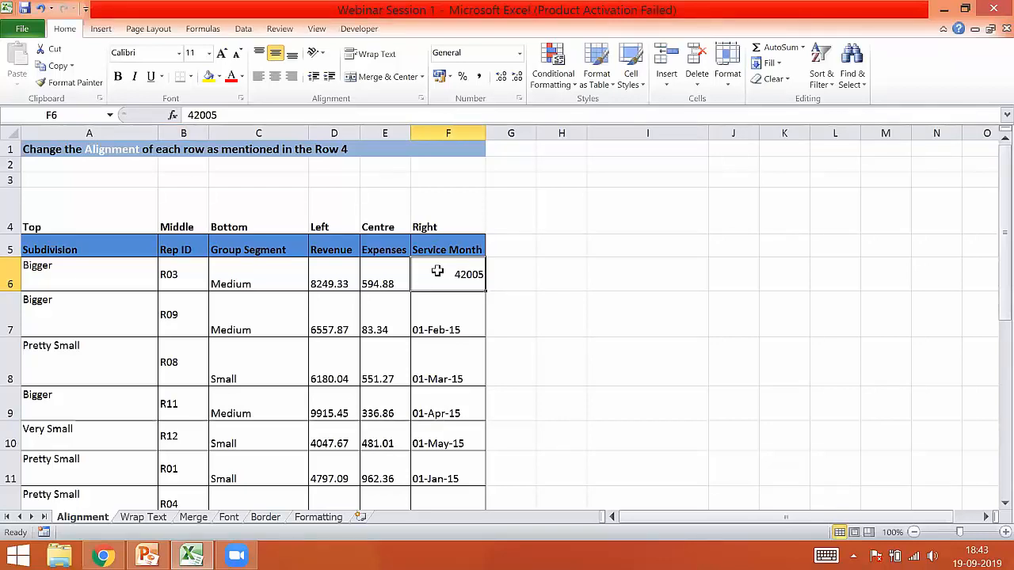
{"action": "key", "text": "ctrl+z"}
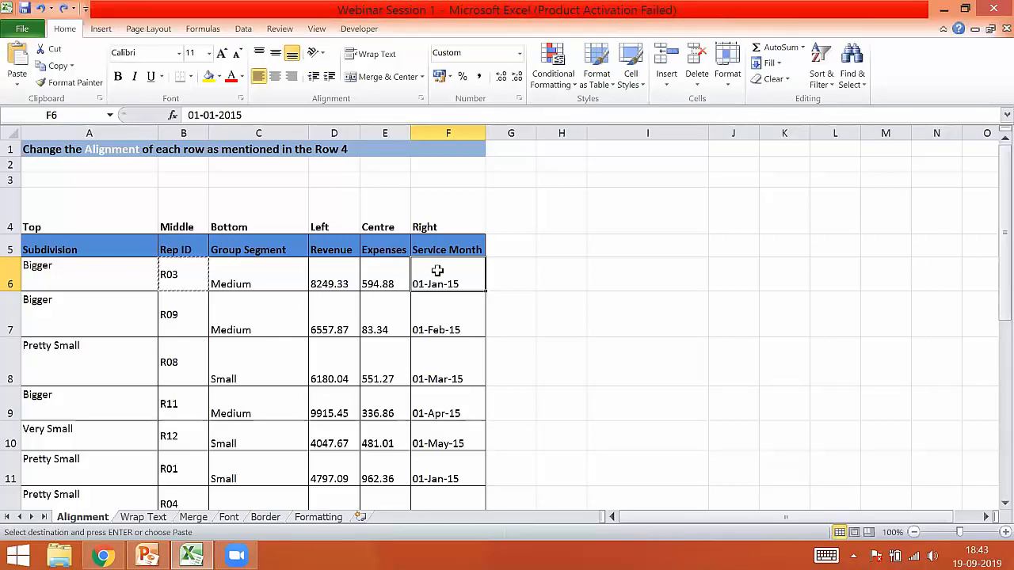
{"action": "key", "text": "Escape"}
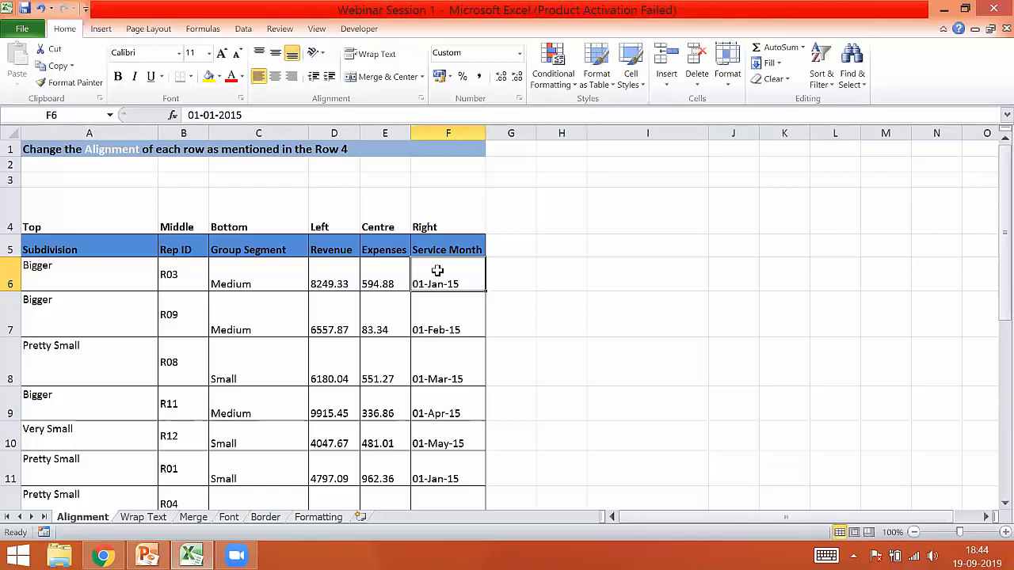
Step: Try copying the middle-aligned formatting of cell B6 to Group Segment cell C6 with Format Painter, and undo it
{"action": "left_click", "coordinate": [192, 266]}
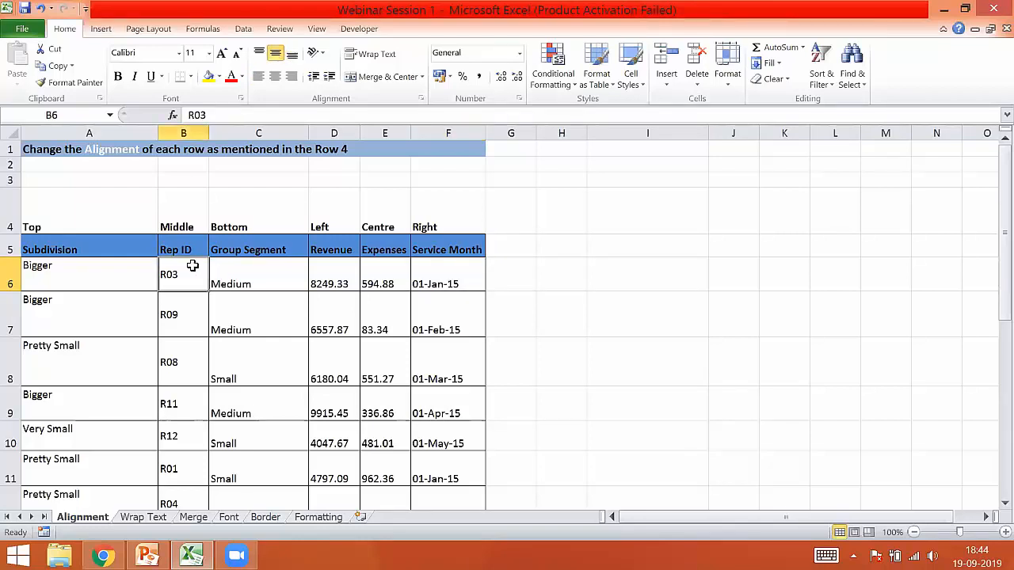
{"action": "left_click", "coordinate": [65, 87]}
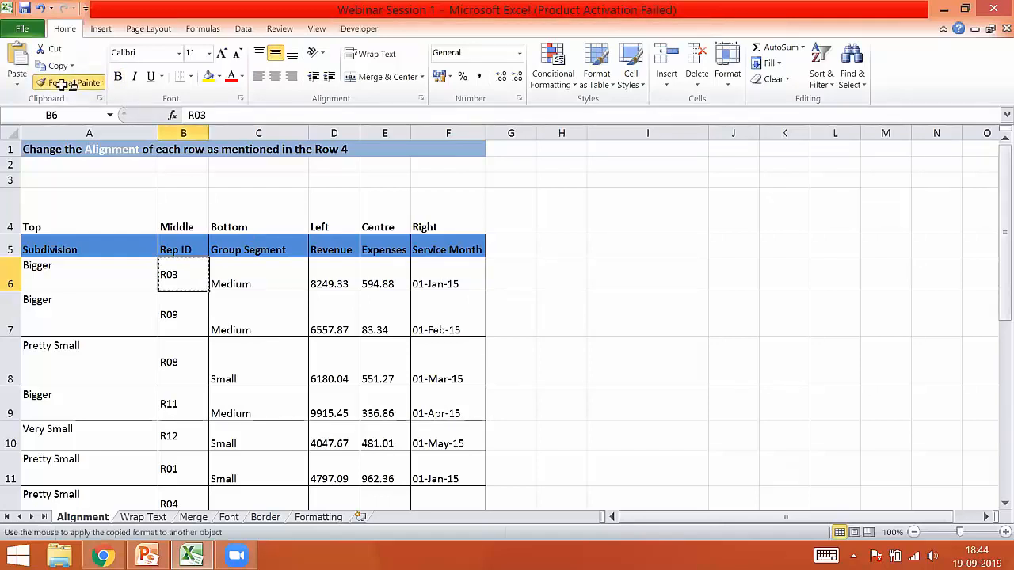
{"action": "left_click", "coordinate": [255, 279]}
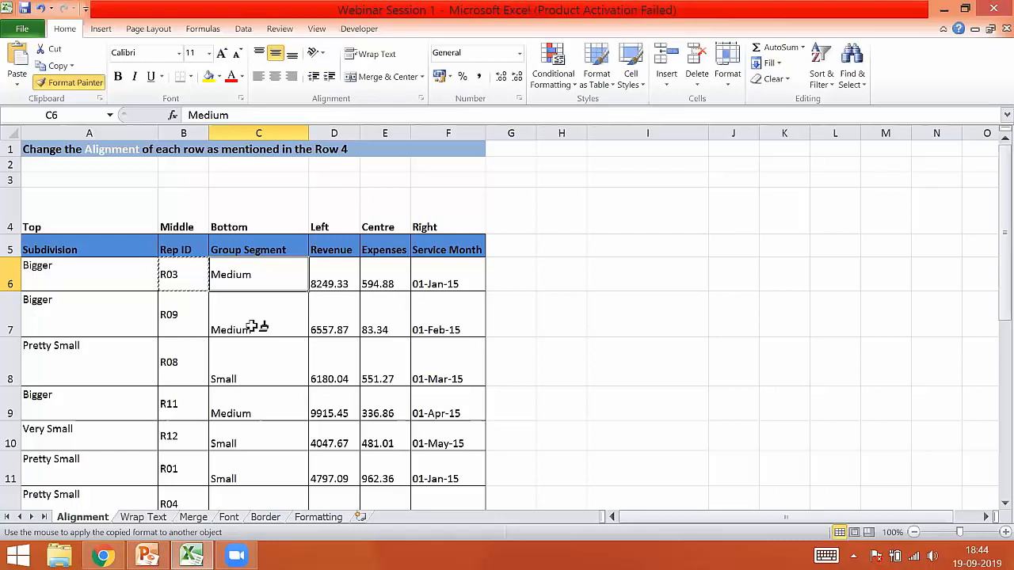
{"action": "key", "text": "Escape"}
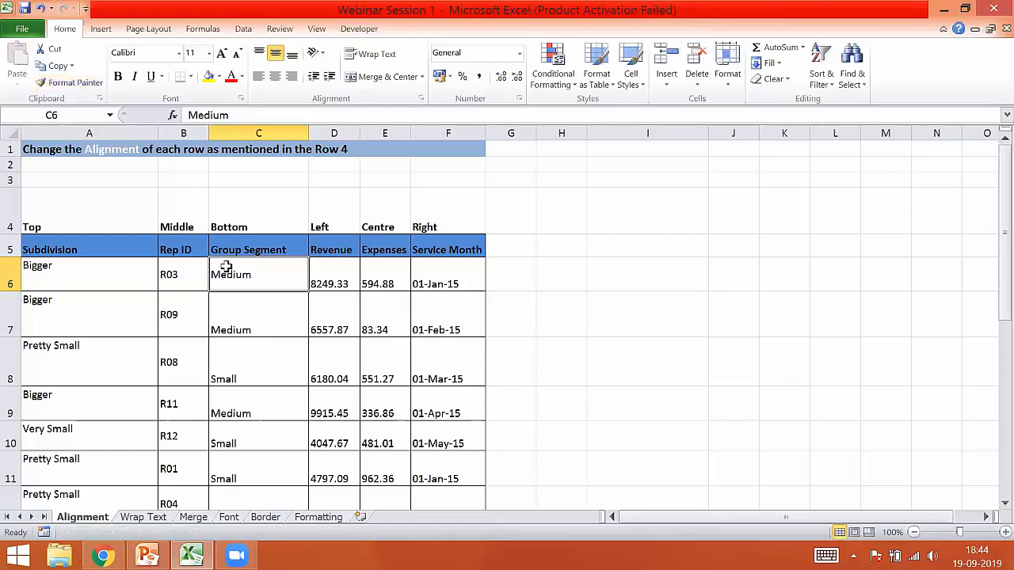
{"action": "key", "text": "ctrl+z"}
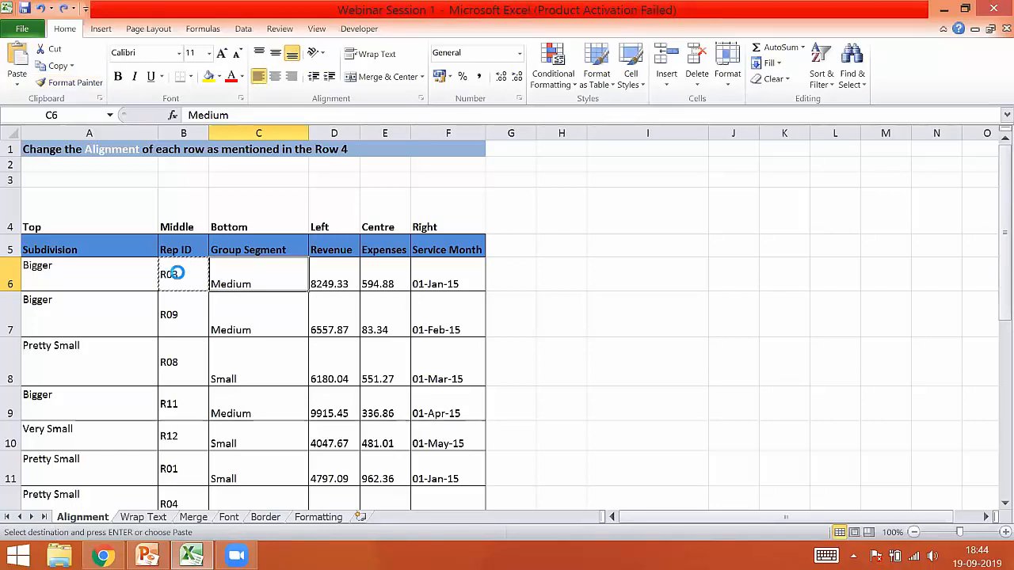
{"action": "key", "text": "Escape"}
{"action": "left_click", "coordinate": [242, 226]}
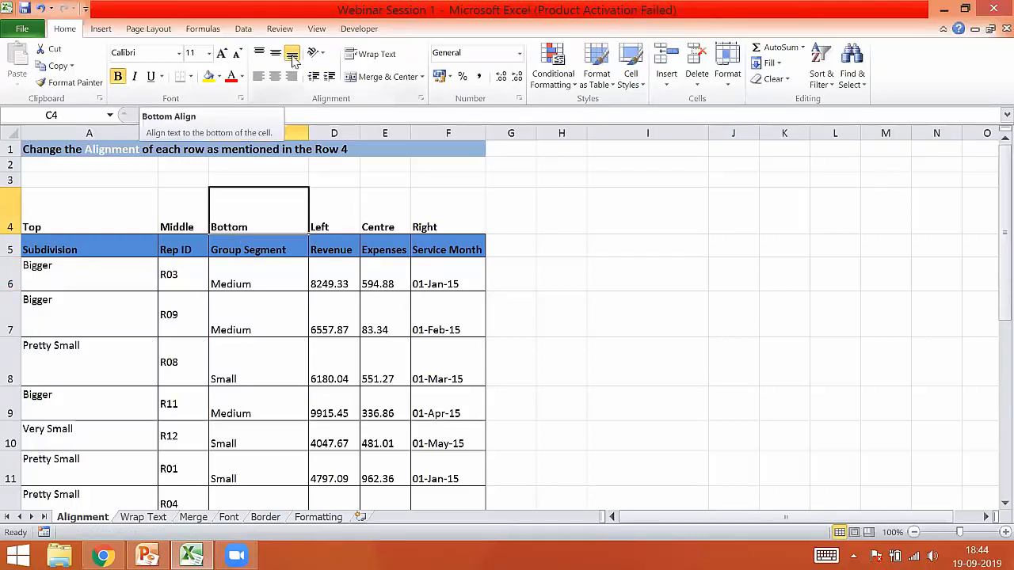
{"action": "left_click", "coordinate": [293, 60]}
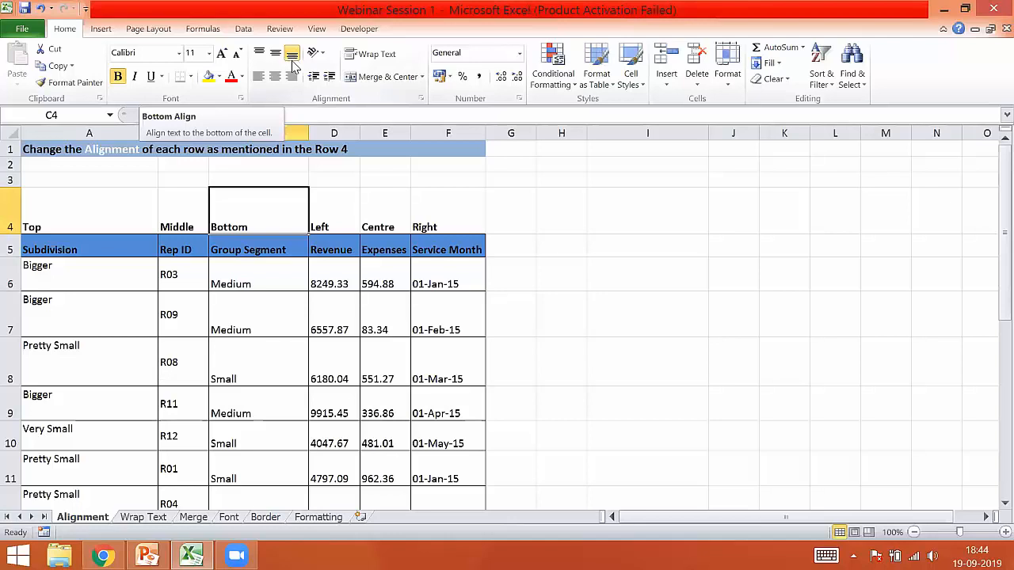
{"action": "left_click", "coordinate": [266, 277]}
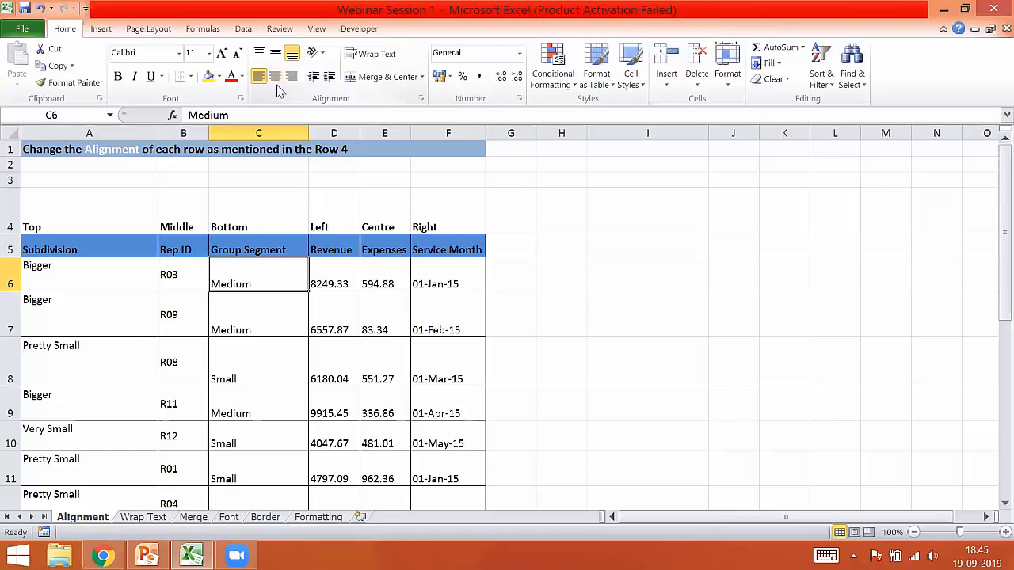
{"action": "left_click", "coordinate": [565, 273]}
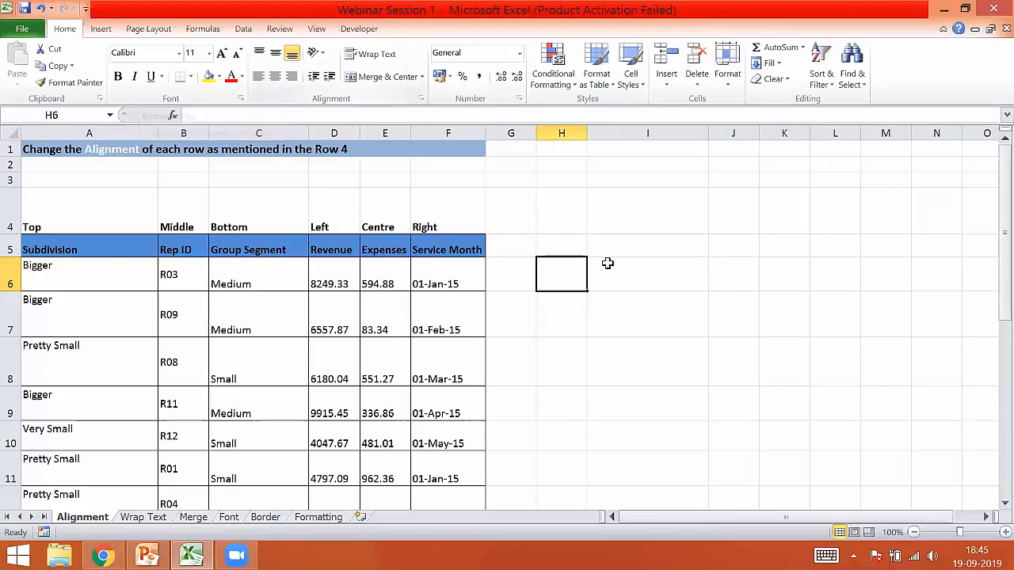
{"action": "left_click", "coordinate": [722, 238]}
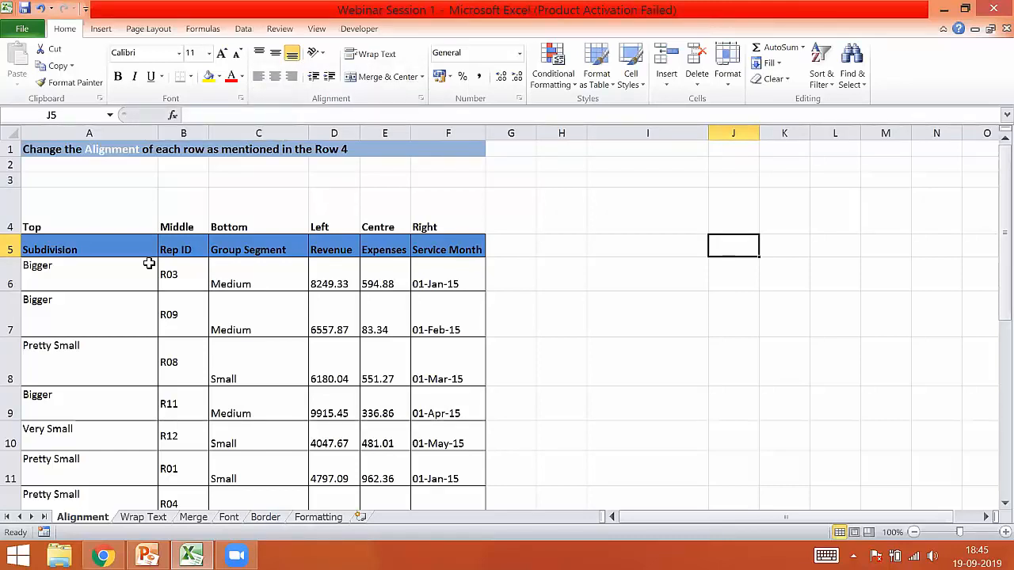
Step: Use Format Painter to apply the bottom-aligned formatting of cell C6 down the Group Segment column to C20
{"action": "left_click", "coordinate": [250, 272]}
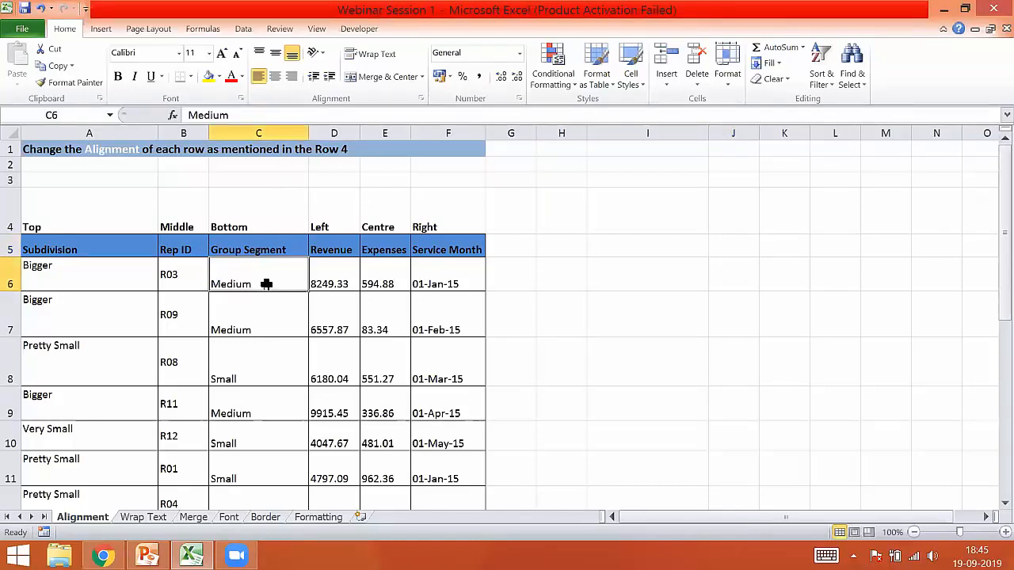
{"action": "left_click", "coordinate": [69, 90]}
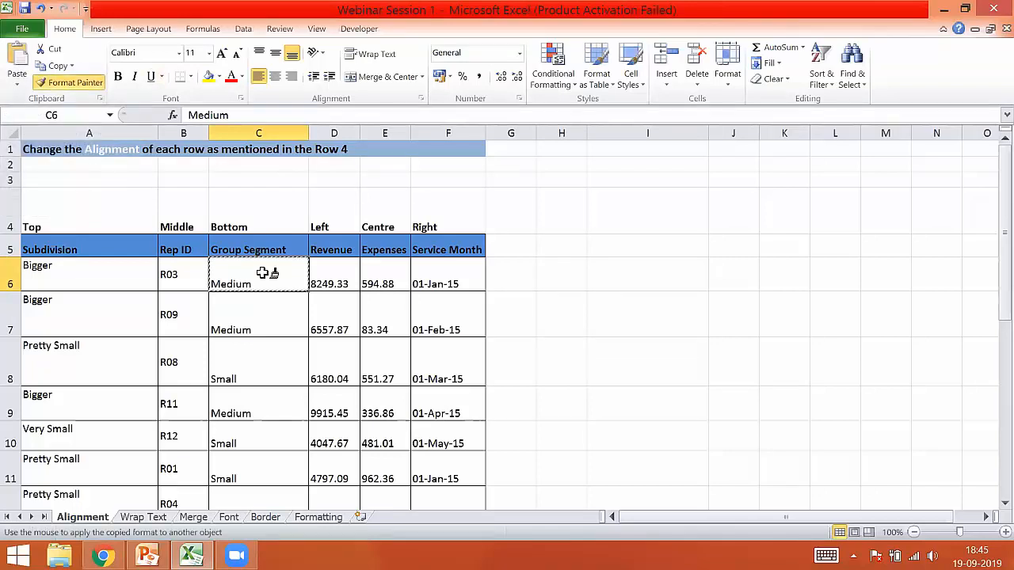
{"action": "mouse_move", "coordinate": [262, 301]}
{"action": "left_mouse_down"}
{"action": "mouse_move", "coordinate": [262, 507]}
{"action": "mouse_move", "coordinate": [254, 472]}
{"action": "left_mouse_up"}
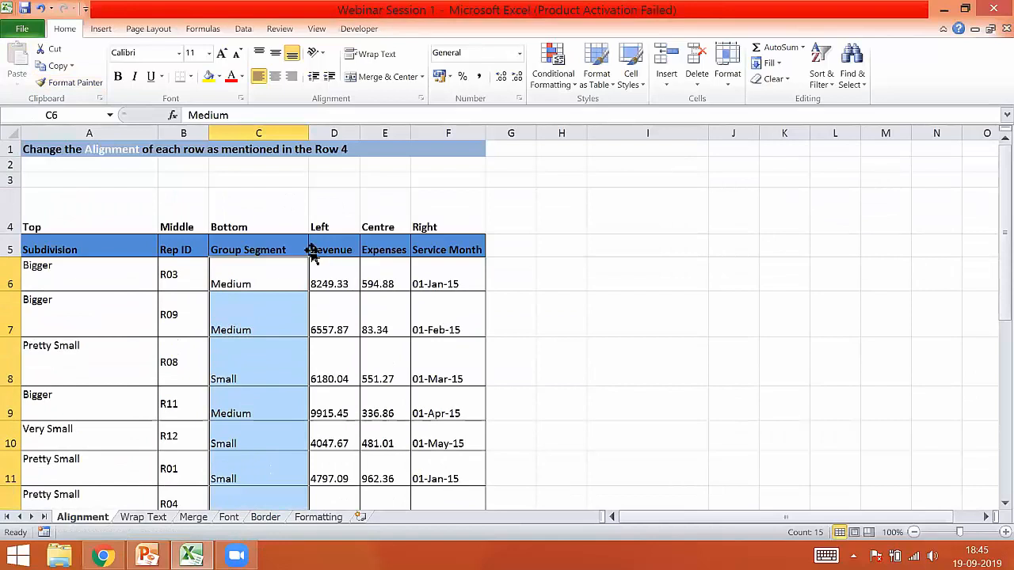
{"action": "left_click", "coordinate": [271, 258]}
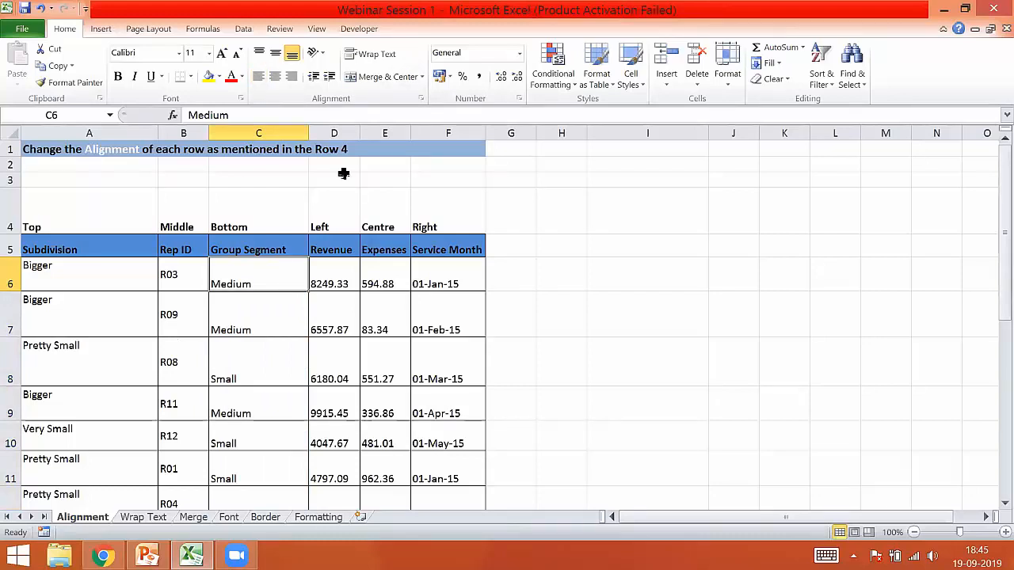
Step: Remove the left alignment from Revenue cell D6 and copy its formatting to D7:D20 with Format Painter
{"action": "left_click", "coordinate": [327, 270]}
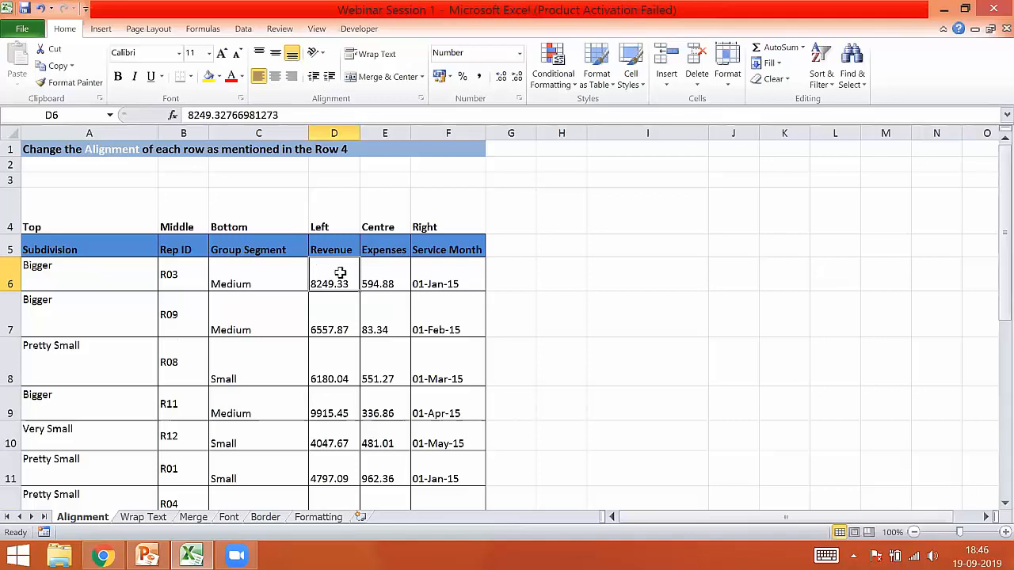
{"action": "left_click_drag", "start_coordinate": [335, 276], "coordinate": [335, 408]}
{"action": "left_click", "coordinate": [335, 283]}
{"action": "left_click", "coordinate": [259, 79]}
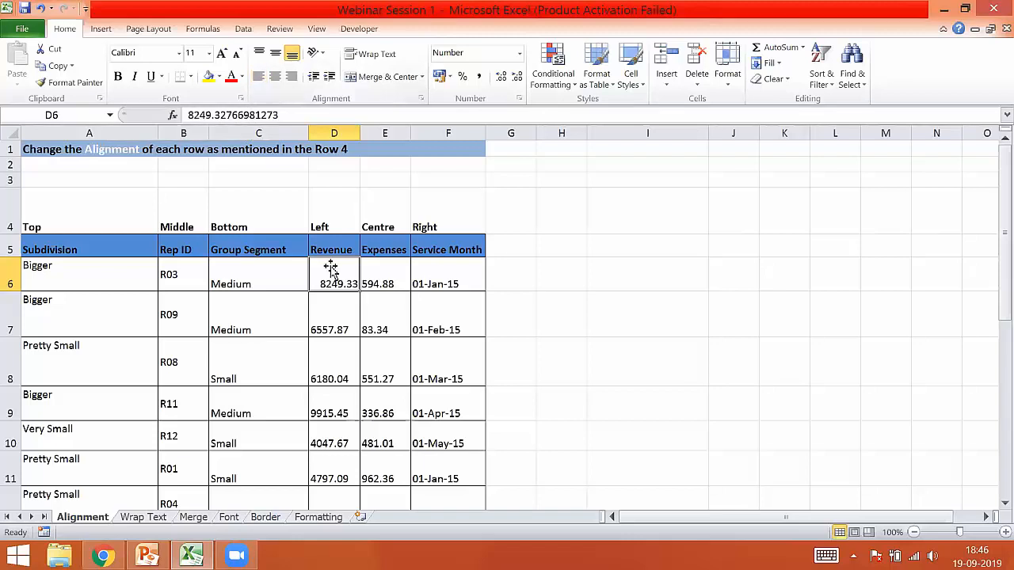
{"action": "left_click", "coordinate": [96, 85]}
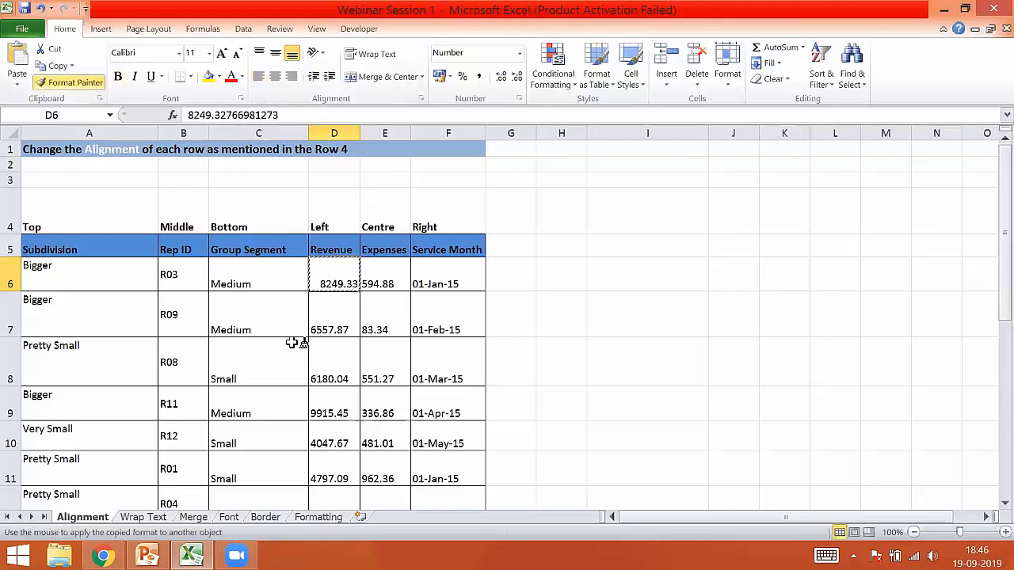
{"action": "mouse_move", "coordinate": [333, 314]}
{"action": "left_mouse_down"}
{"action": "mouse_move", "coordinate": [325, 499]}
{"action": "mouse_move", "coordinate": [327, 485]}
{"action": "left_mouse_up"}
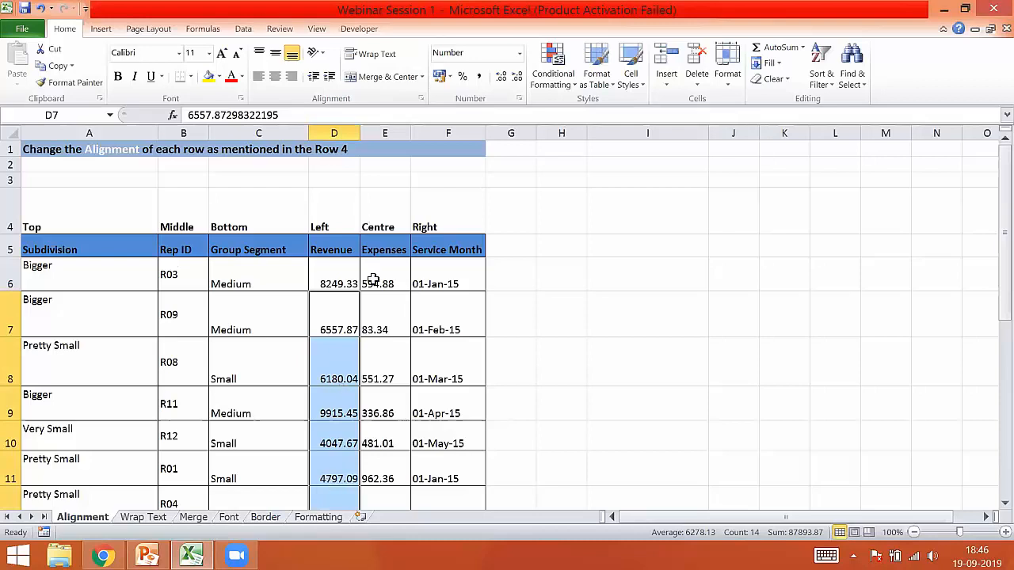
Step: Left-align the Revenue values in cells D6:D20
{"action": "left_click", "coordinate": [327, 266]}
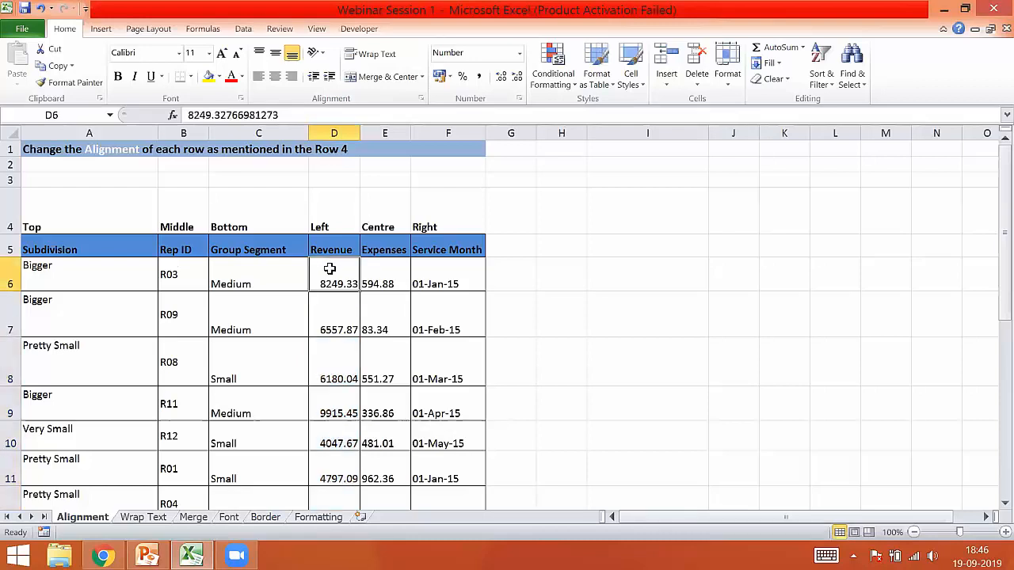
{"action": "left_click_drag", "start_coordinate": [330, 269], "coordinate": [334, 477]}
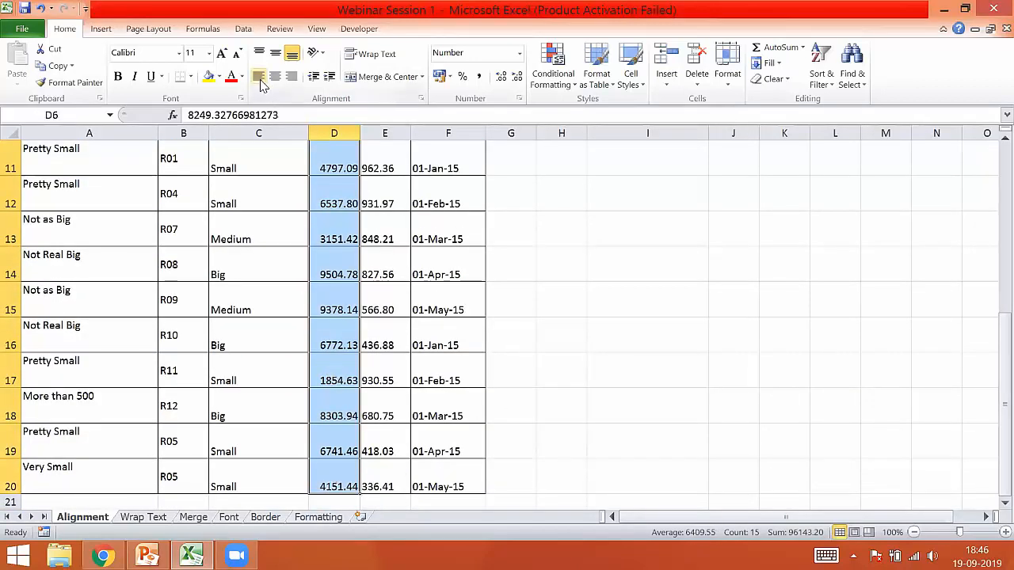
{"action": "left_click", "coordinate": [259, 77]}
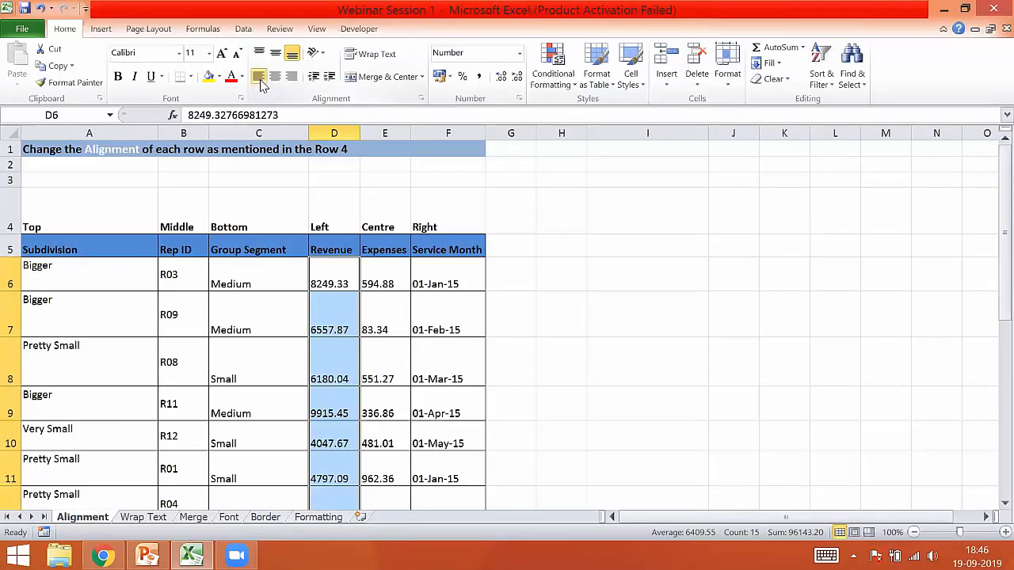
Step: Centre the Expenses values in cells E6:E20 horizontally
{"action": "left_click", "coordinate": [375, 270]}
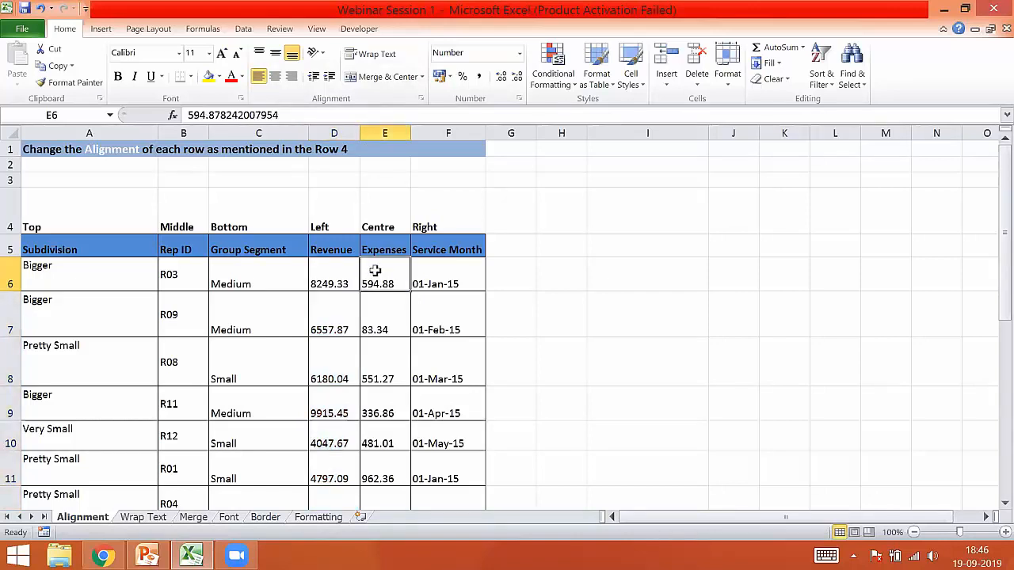
{"action": "left_click_drag", "start_coordinate": [378, 270], "coordinate": [380, 482]}
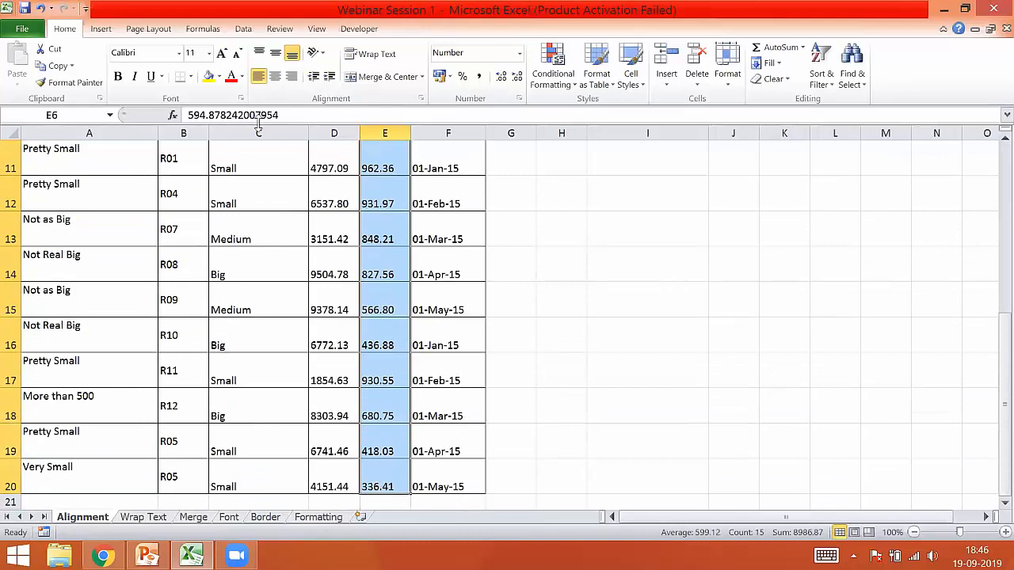
{"action": "left_click", "coordinate": [276, 78]}
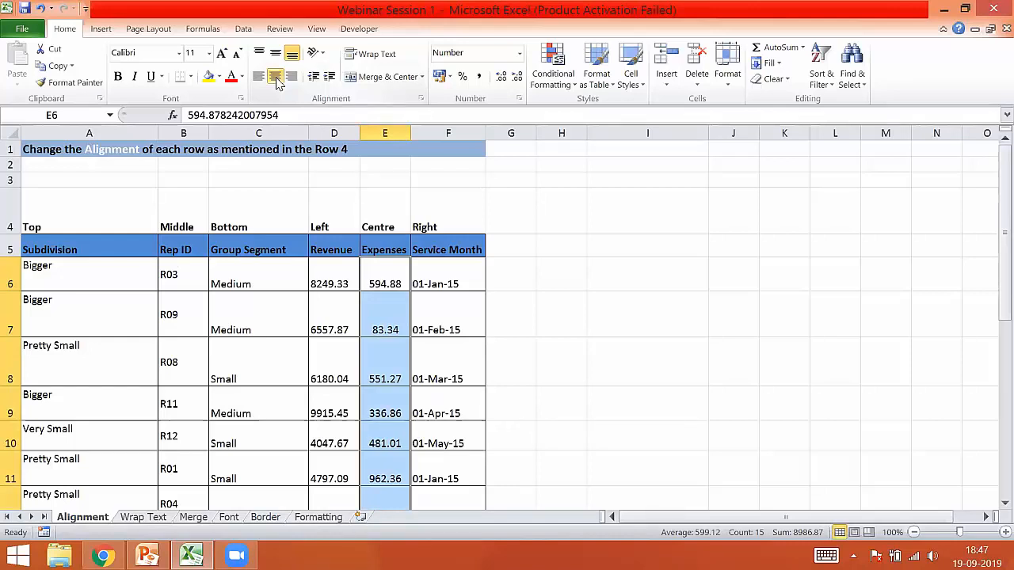
Step: Right-align the Service Month dates in cells F6:F20 and deselect the range
{"action": "left_click", "coordinate": [439, 262]}
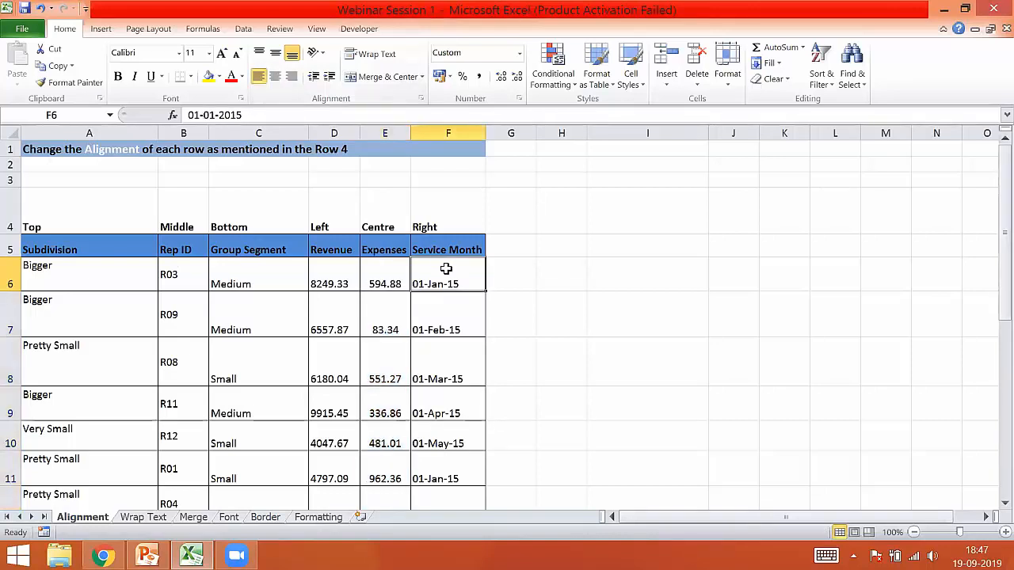
{"action": "left_click_drag", "start_coordinate": [438, 408], "coordinate": [437, 480]}
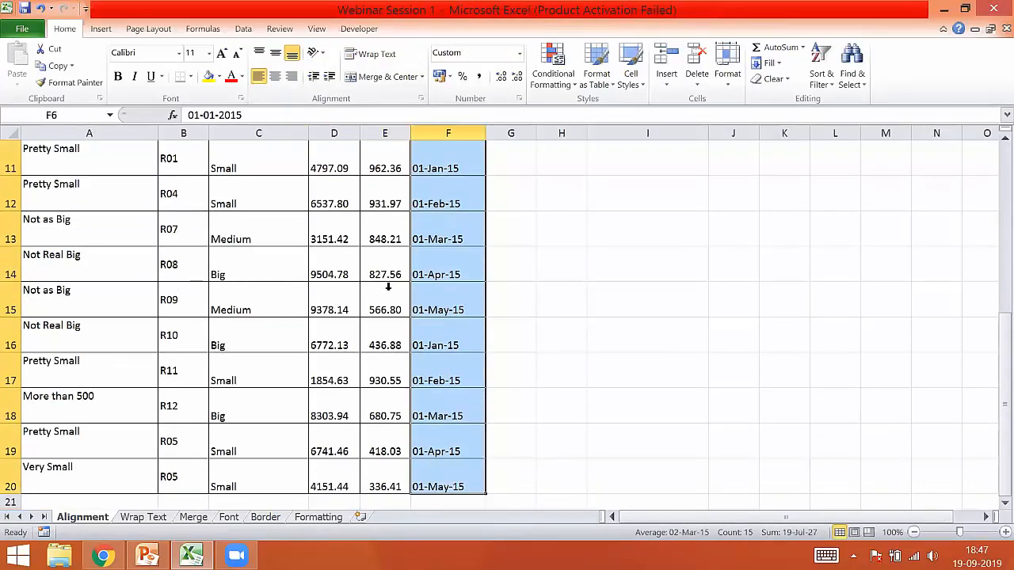
{"action": "left_click", "coordinate": [291, 79]}
{"action": "left_click", "coordinate": [554, 274]}
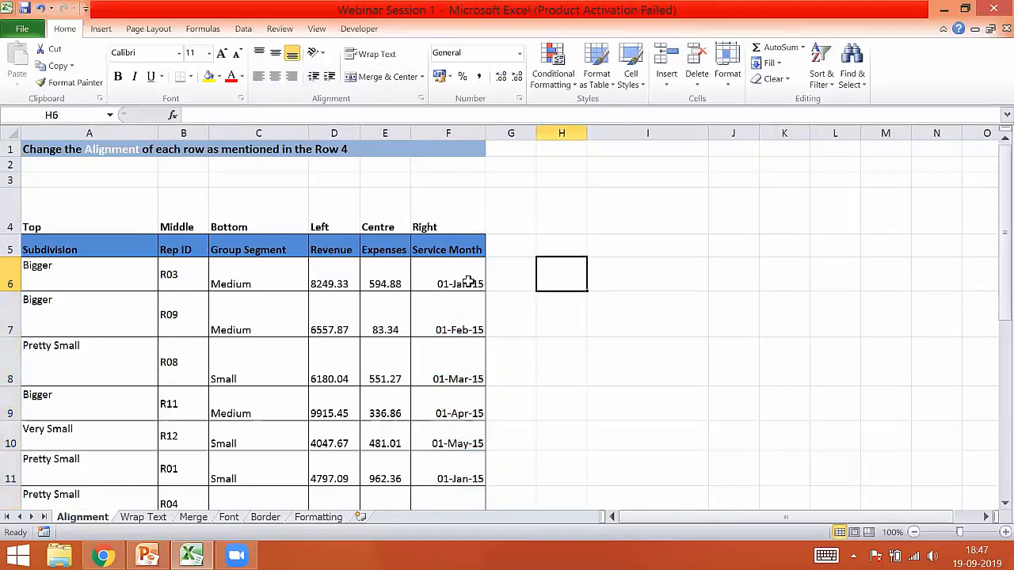
Step: Check the alignment of the dates down the Service Month column, and return to cell A1
{"action": "left_click", "coordinate": [469, 283]}
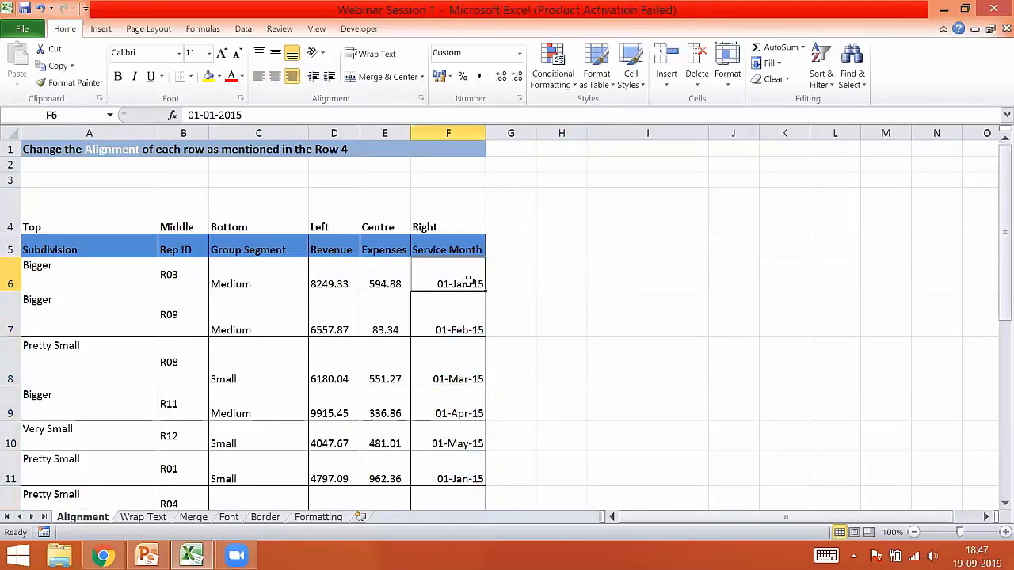
{"action": "left_click", "coordinate": [459, 323]}
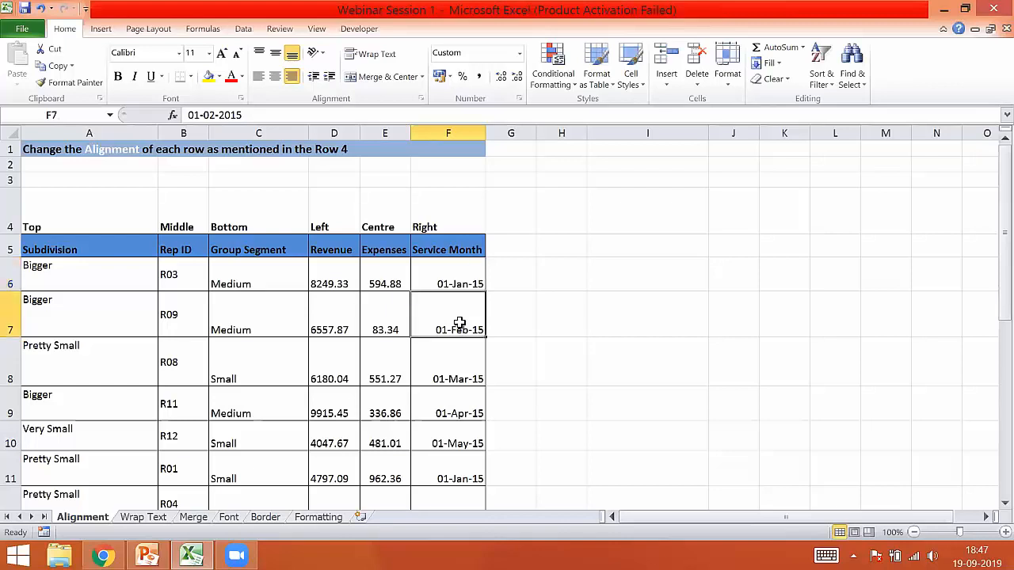
{"action": "key", "text": "Down"}
{"action": "key", "text": "Down"}
{"action": "key", "text": "Down"}
{"action": "key", "text": "Down"}
{"action": "key", "text": "Down"}
{"action": "key", "text": "Down"}
{"action": "key", "text": "Down"}
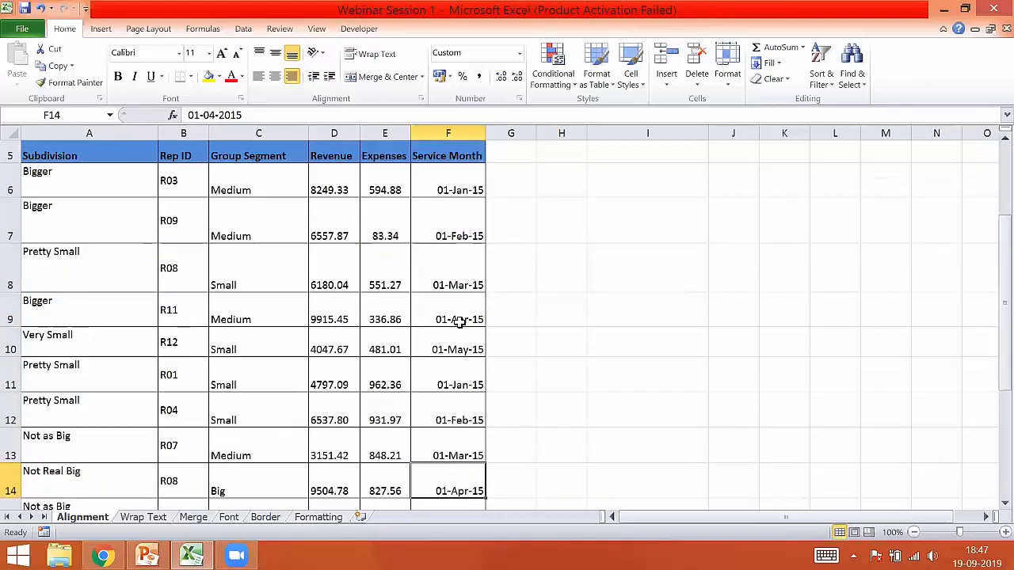
{"action": "scroll", "coordinate": [460, 321], "scroll_direction": "down", "scroll_amount": 3}
{"action": "key", "text": "ctrl+Home"}
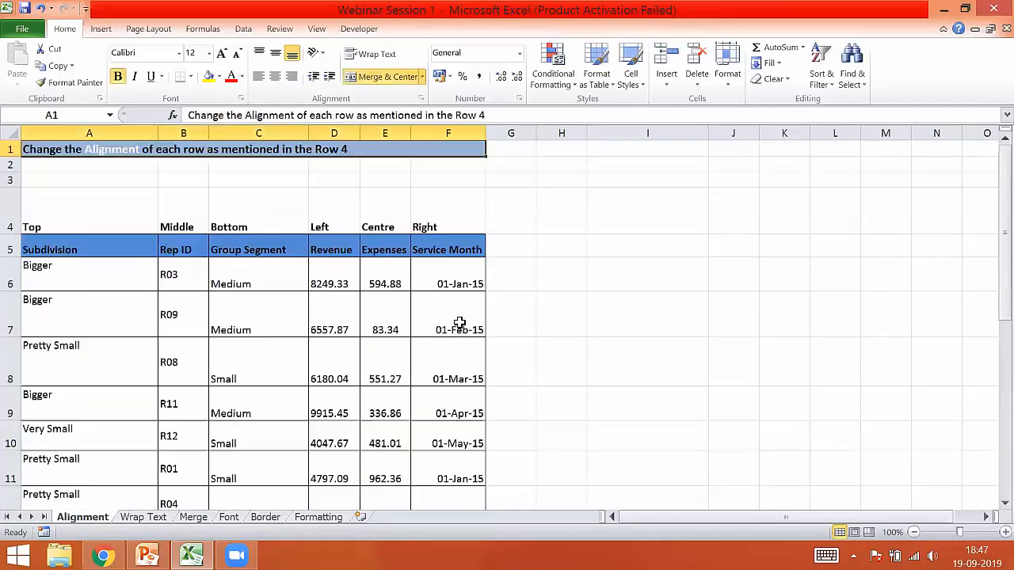